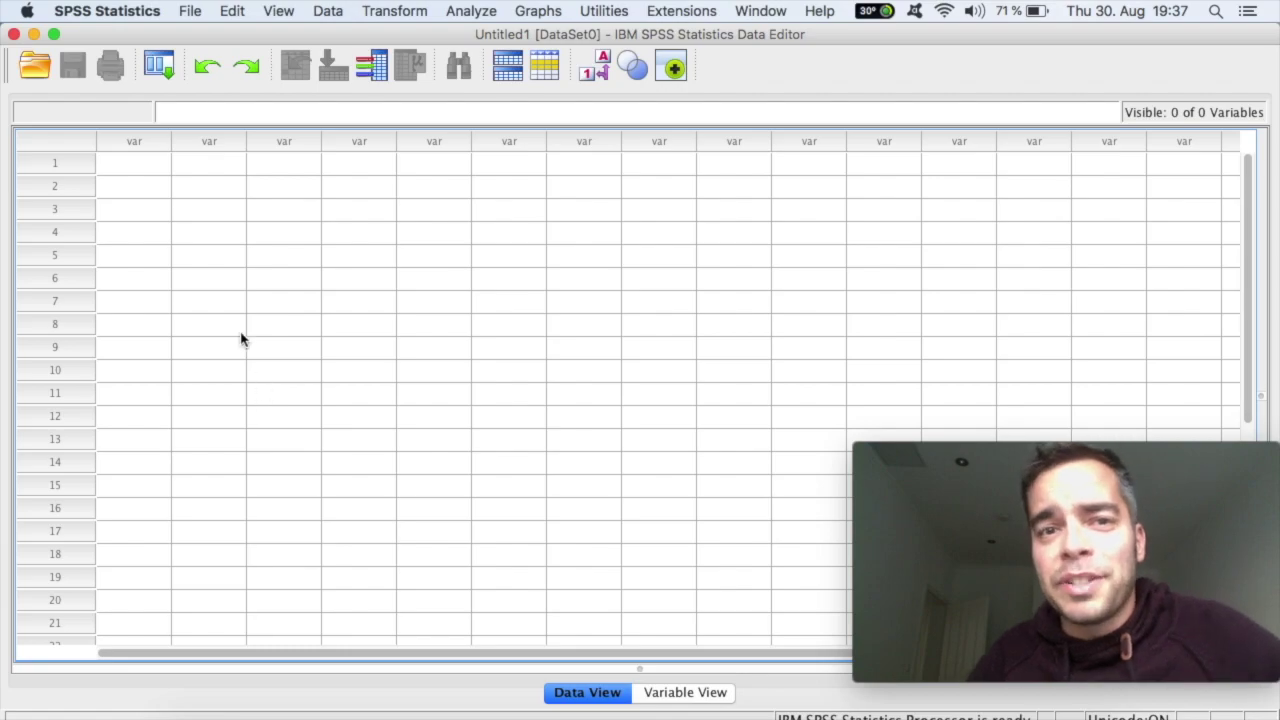
- Browse the File menu's New and Open submenus, then move over to the View menu
click(191, 13)
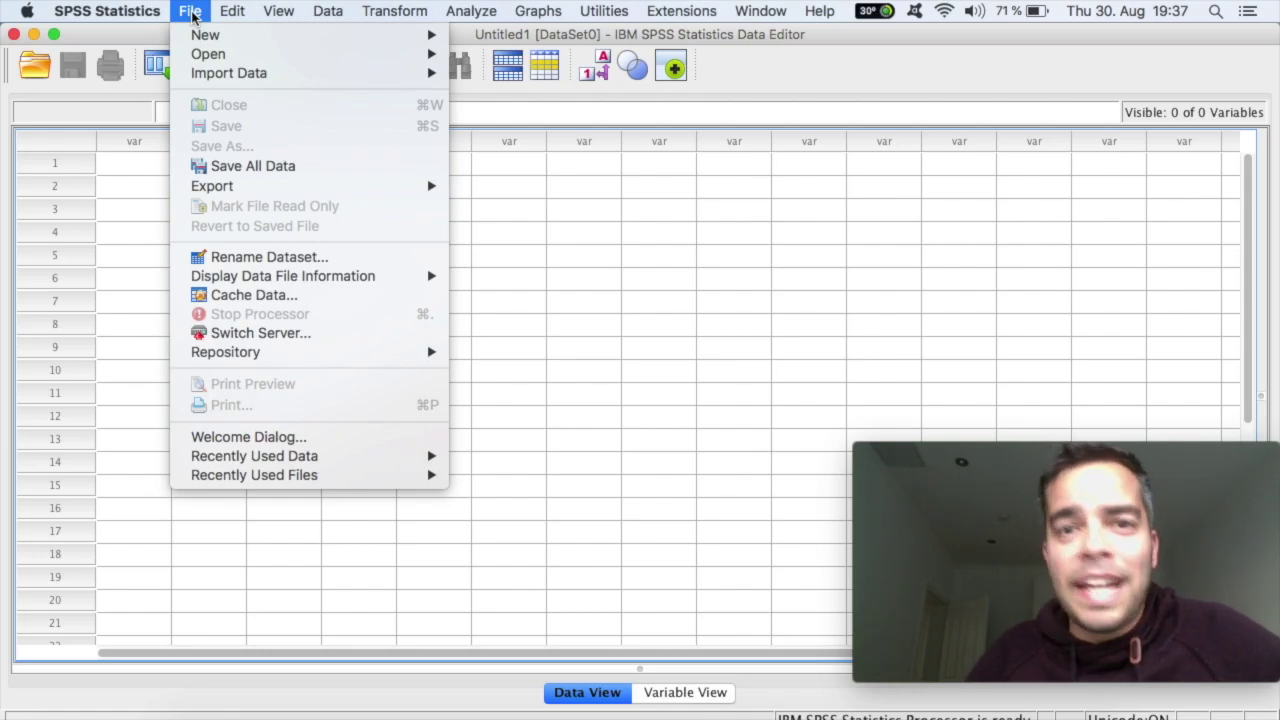
mouse_move(210, 38)
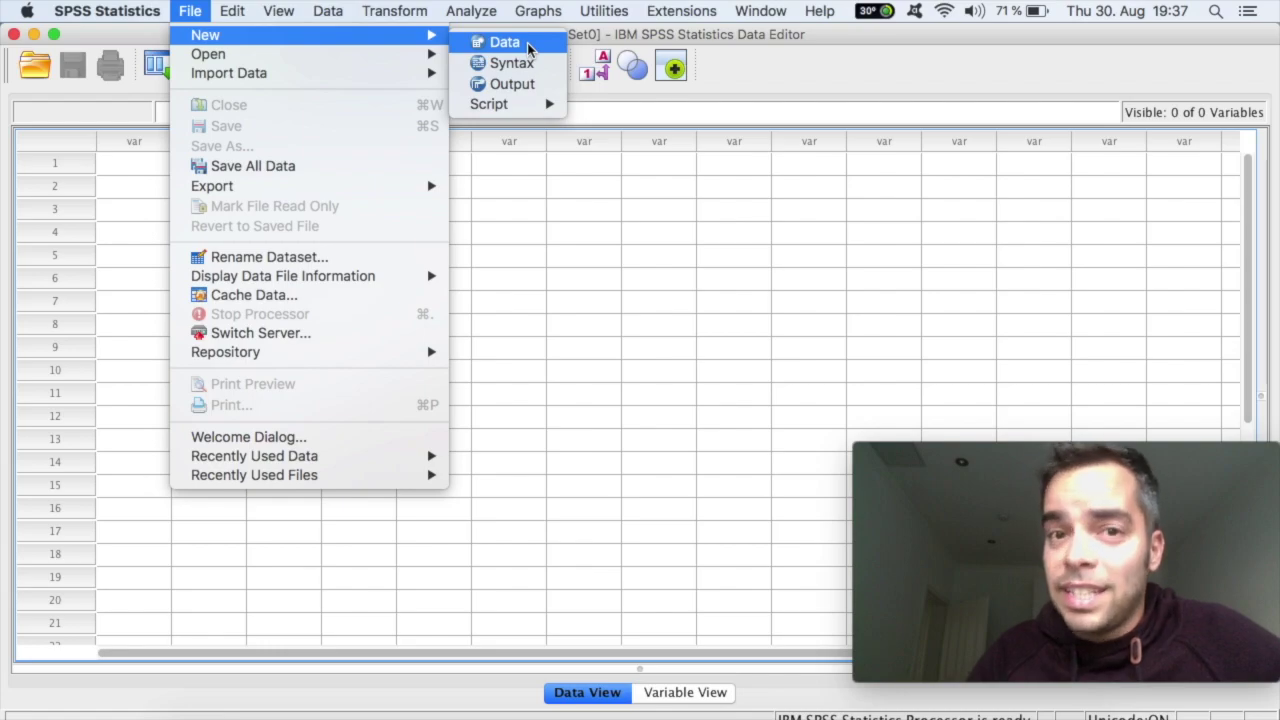
mouse_move(400, 60)
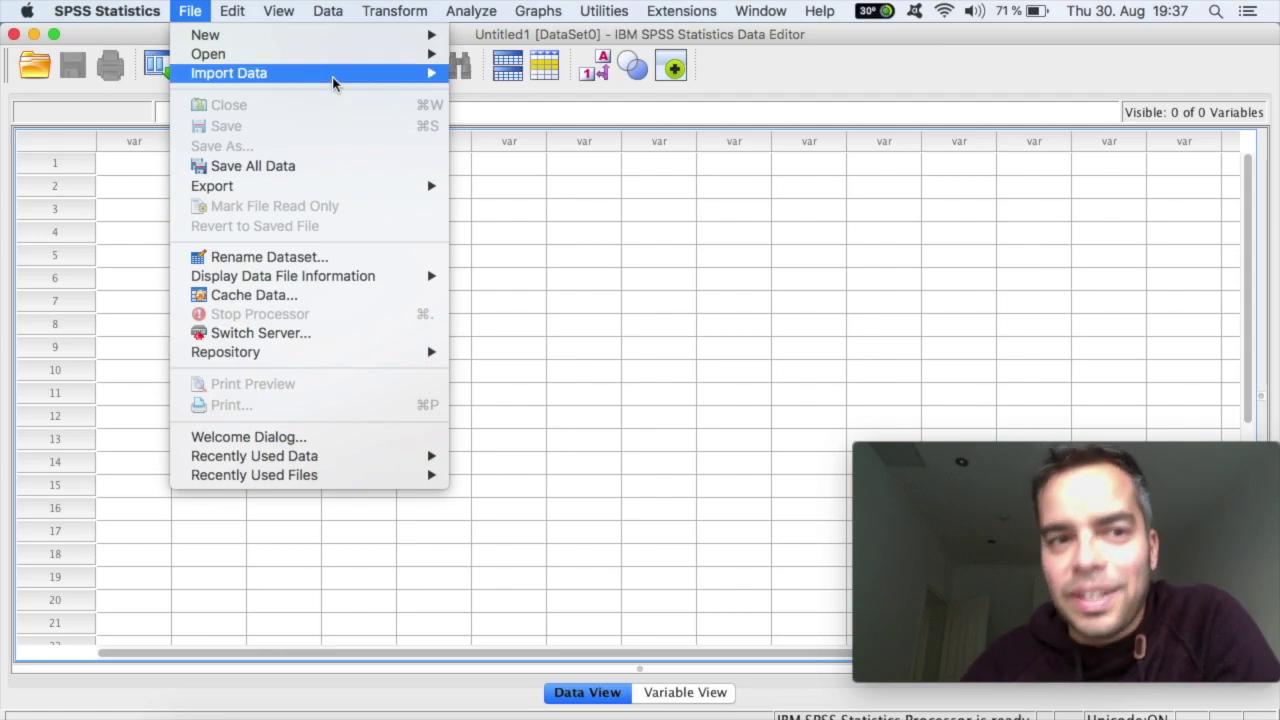
mouse_move(237, 17)
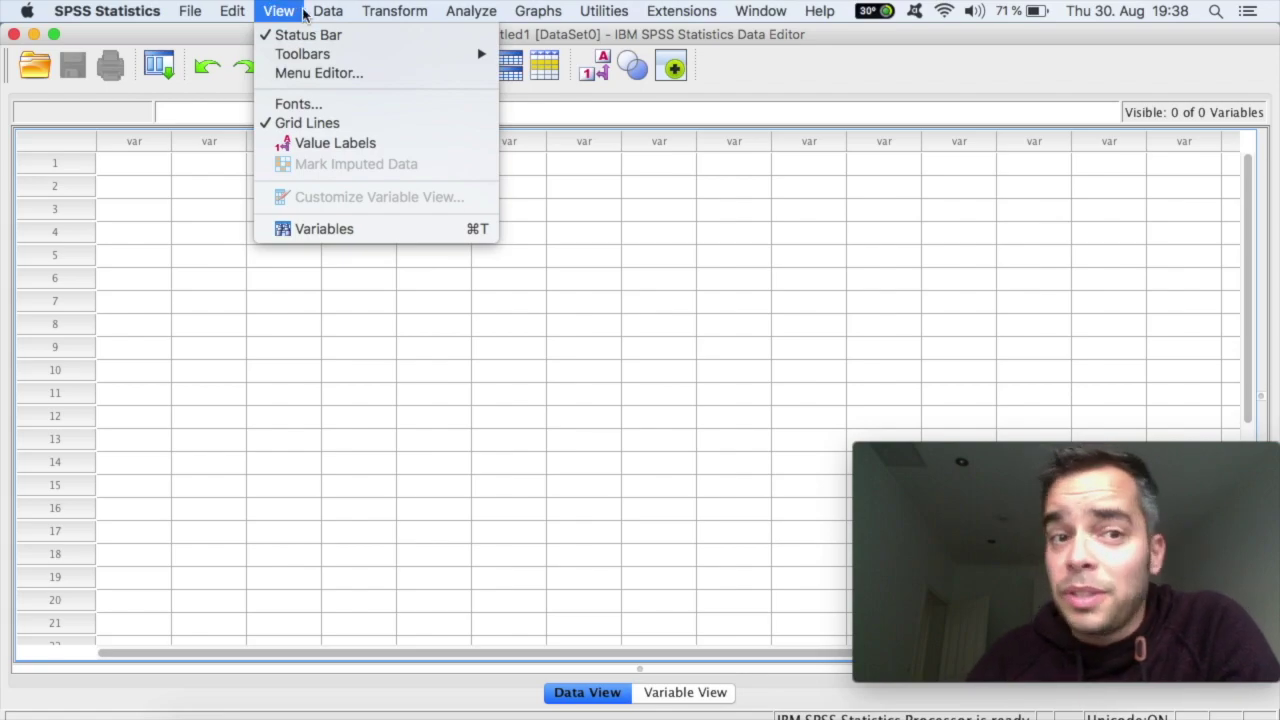
- Move across the Data and Transform menus to show the Analyze menu's procedures
mouse_move(325, 14)
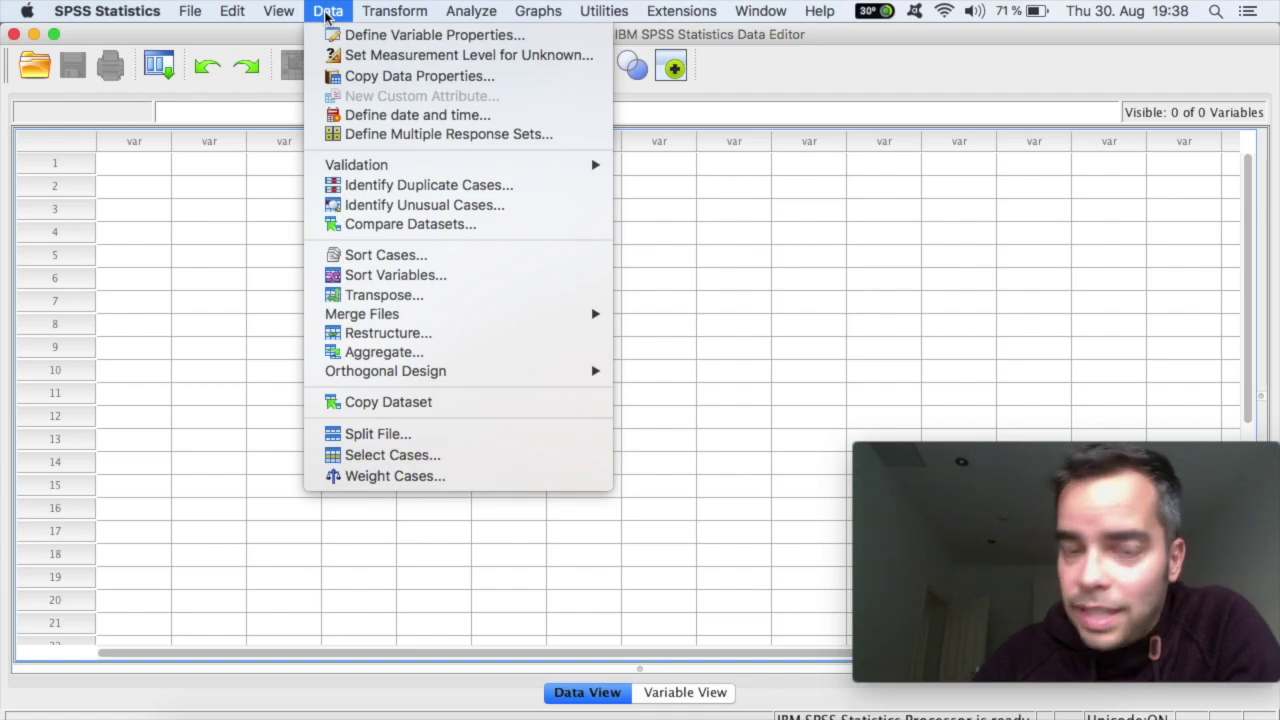
mouse_move(396, 19)
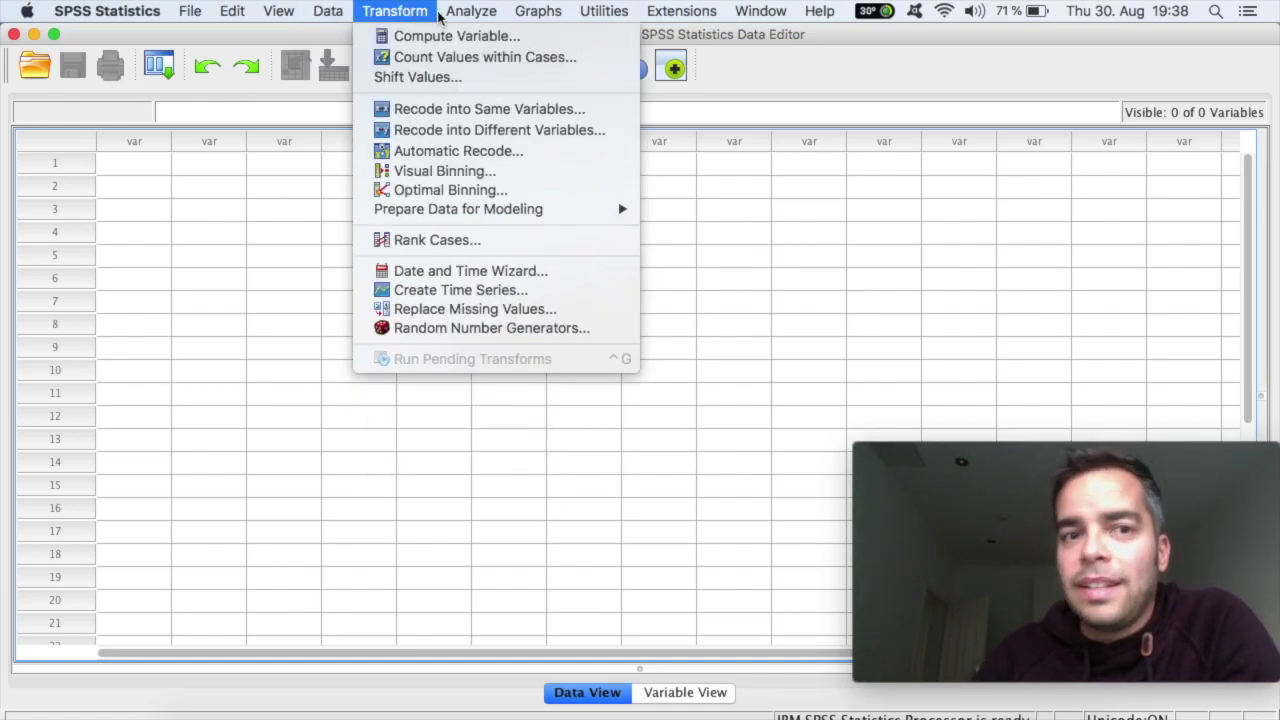
mouse_move(470, 18)
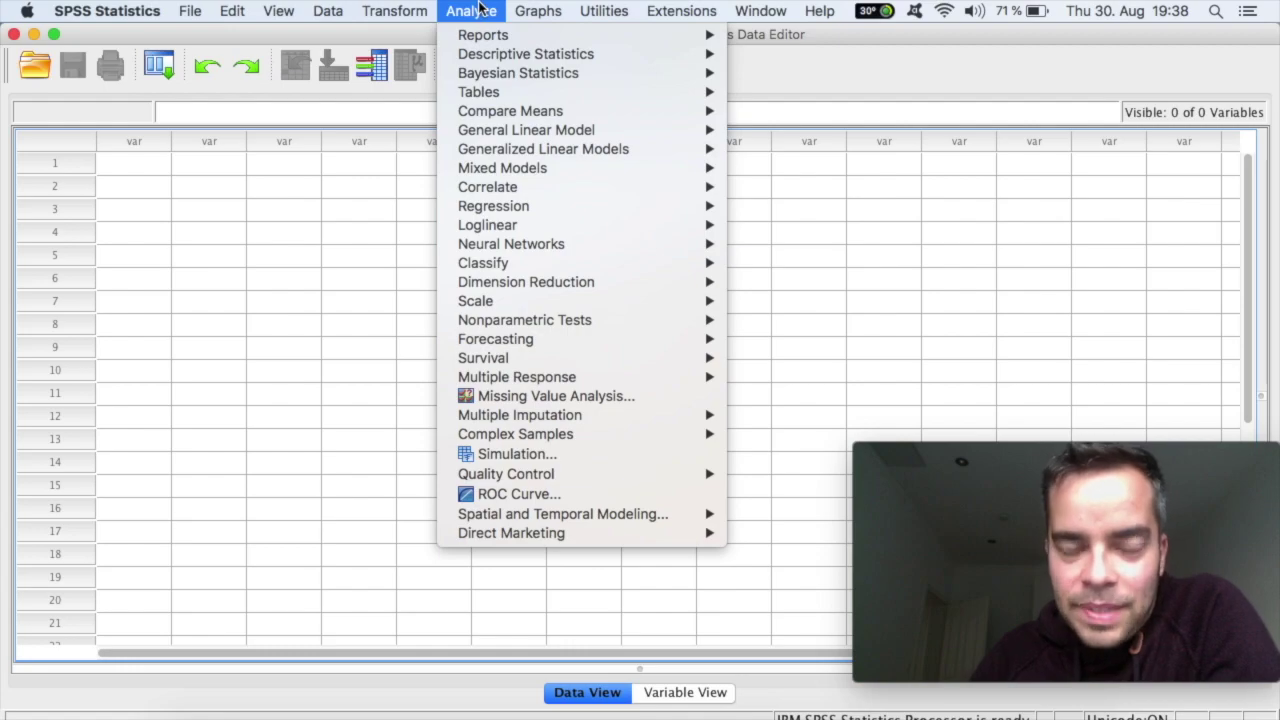
- Browse the Analyze submenus Descriptive Statistics, General Linear Model and Correlate, then show the Graphs menu
mouse_move(531, 55)
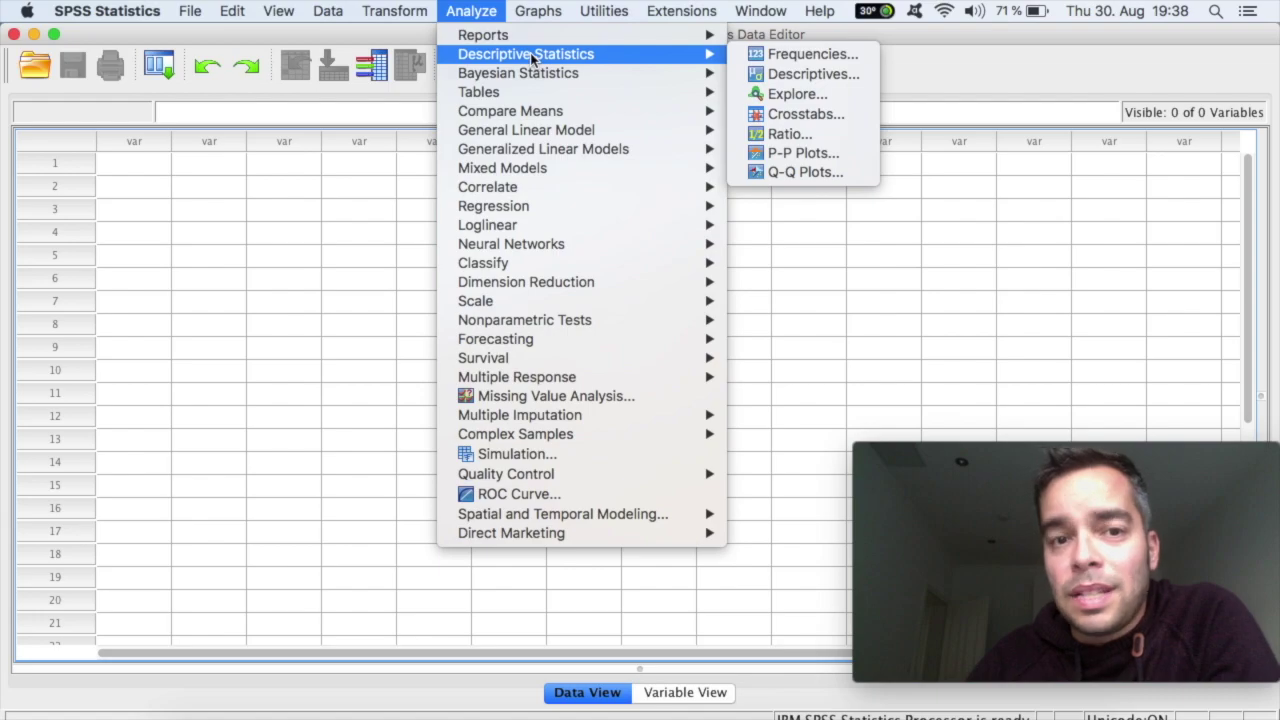
mouse_move(570, 116)
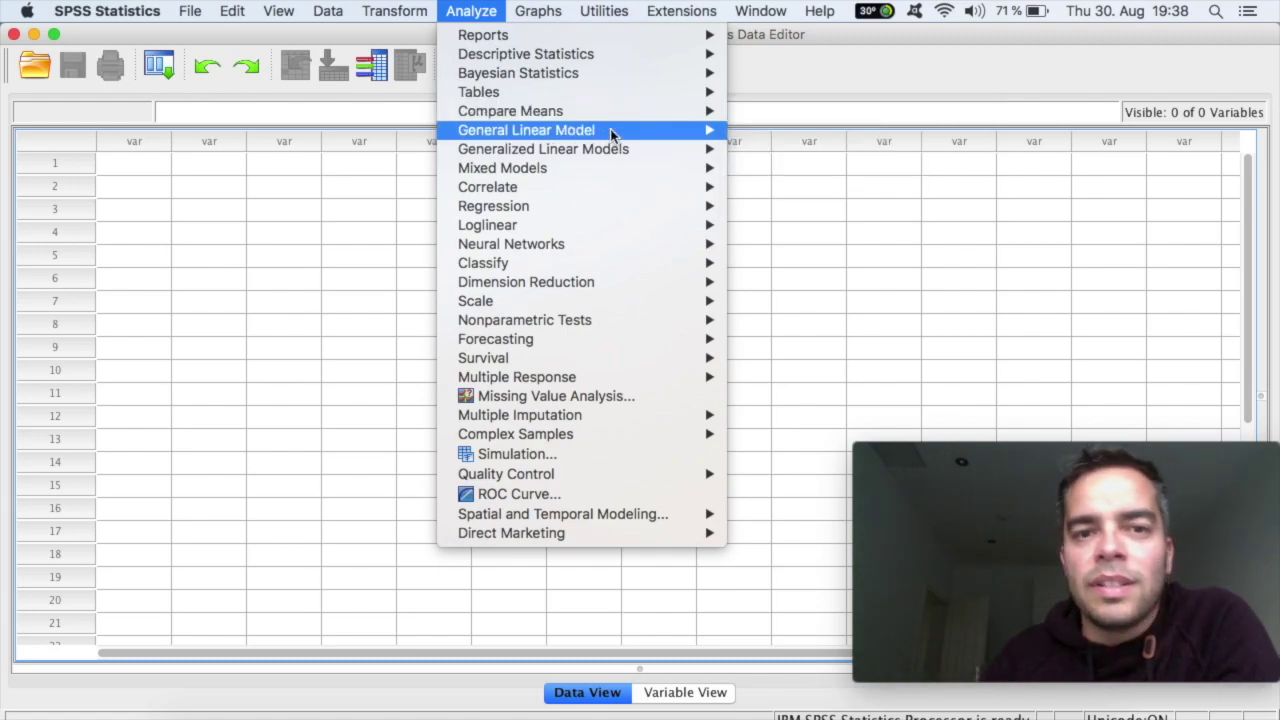
mouse_move(618, 128)
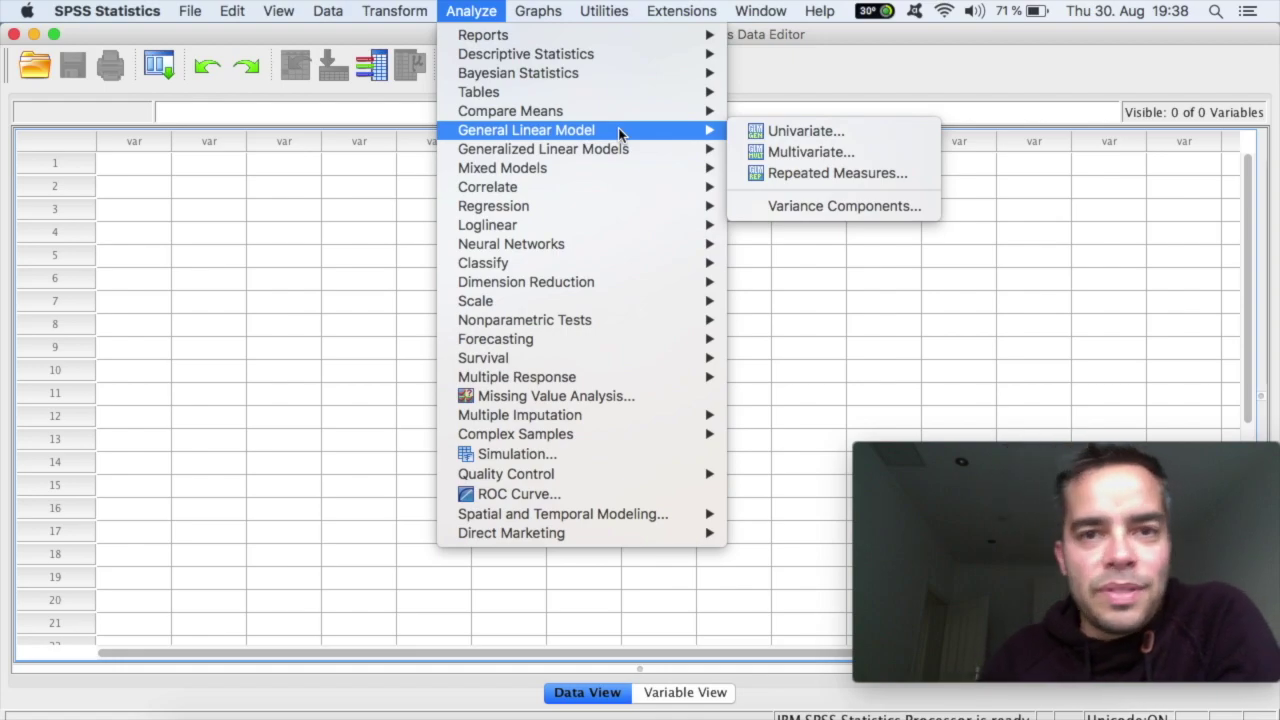
mouse_move(615, 196)
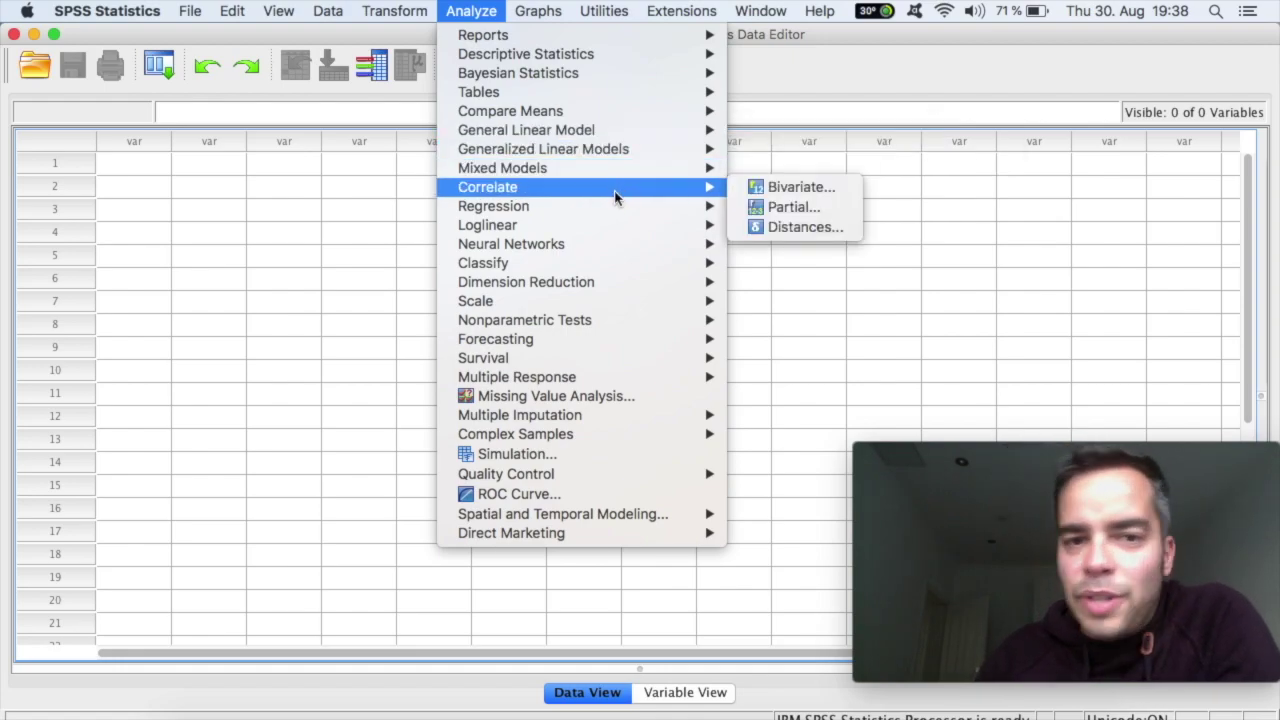
mouse_move(614, 300)
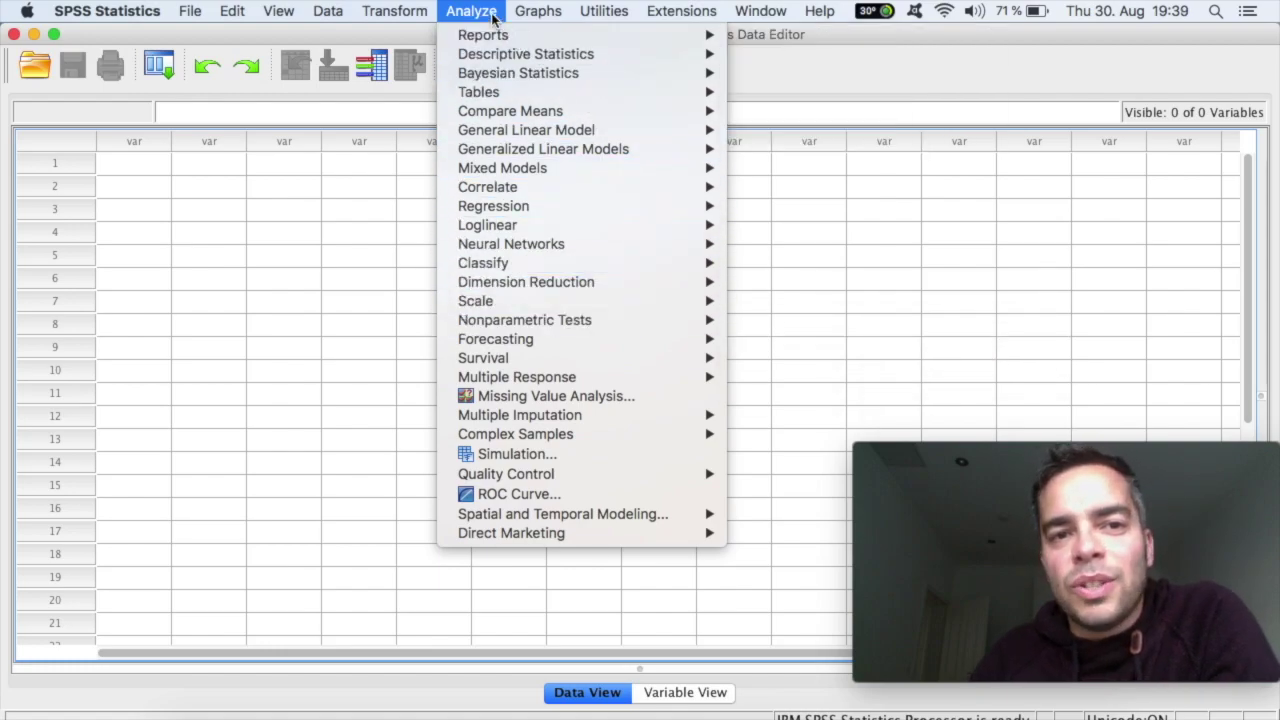
mouse_move(522, 152)
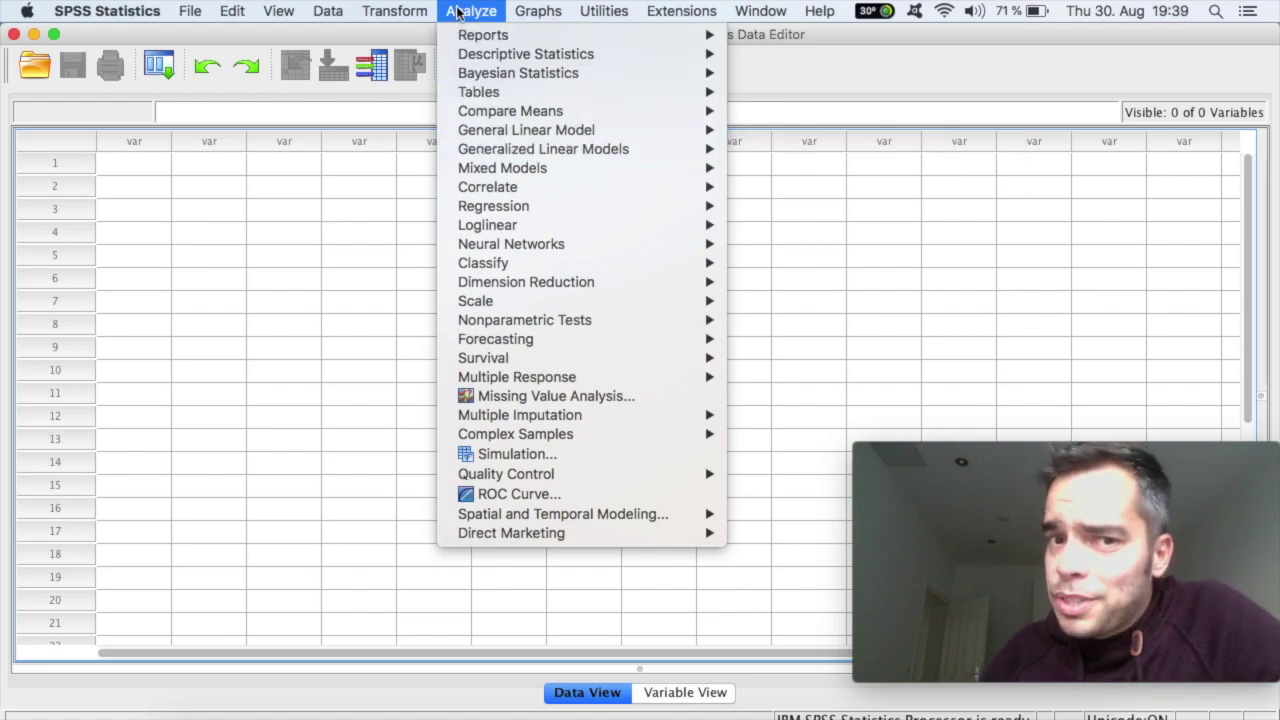
mouse_move(528, 12)
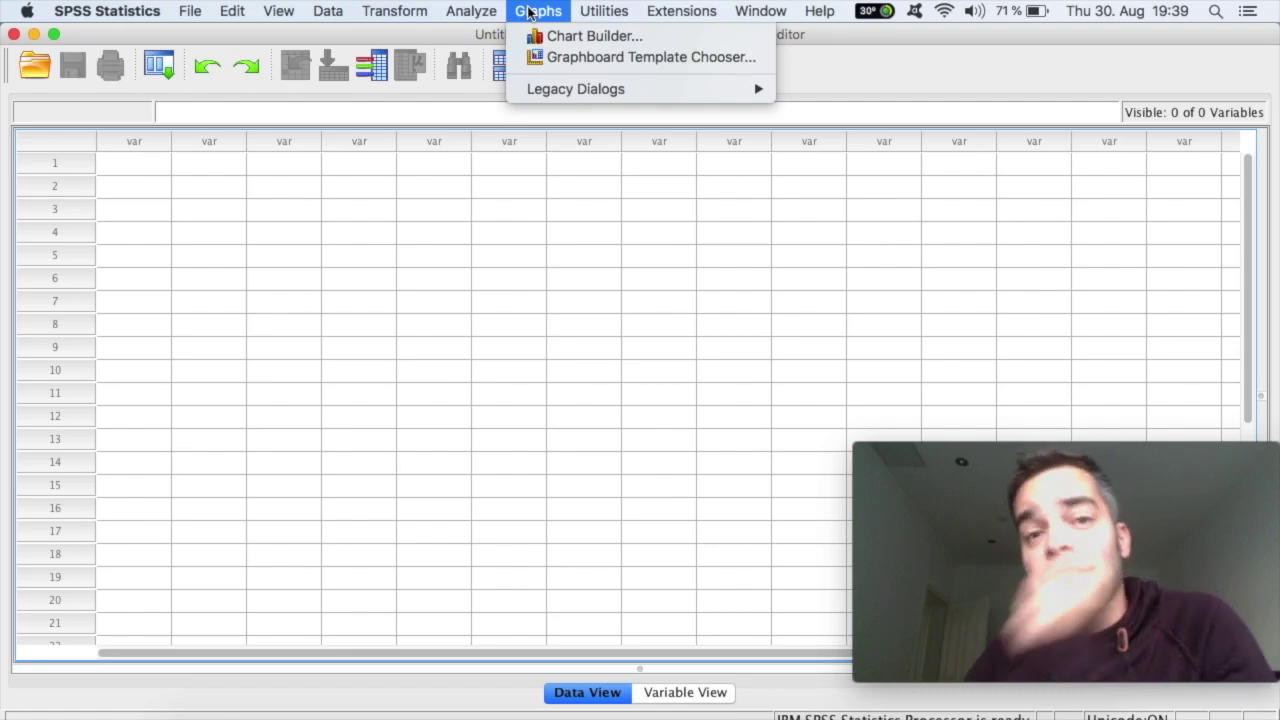
- Browse the Utilities, Extensions, Window and Help menus, then dismiss the Help menu
mouse_move(588, 14)
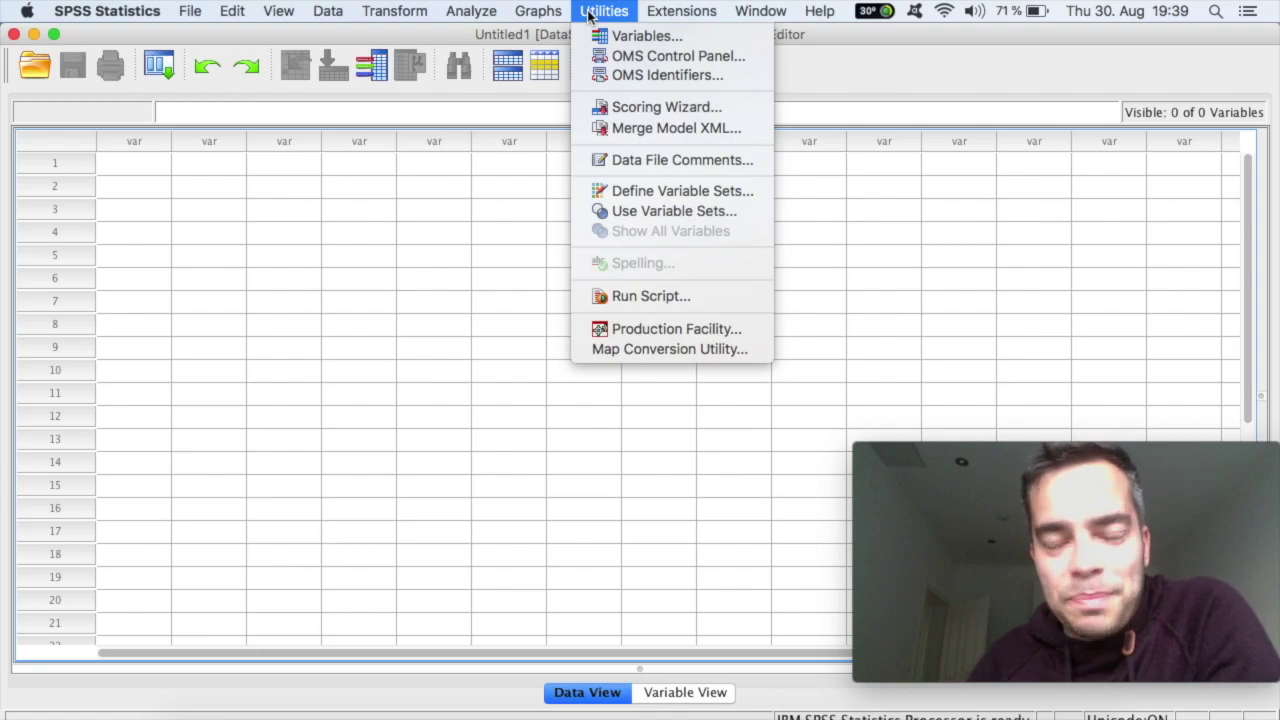
mouse_move(672, 14)
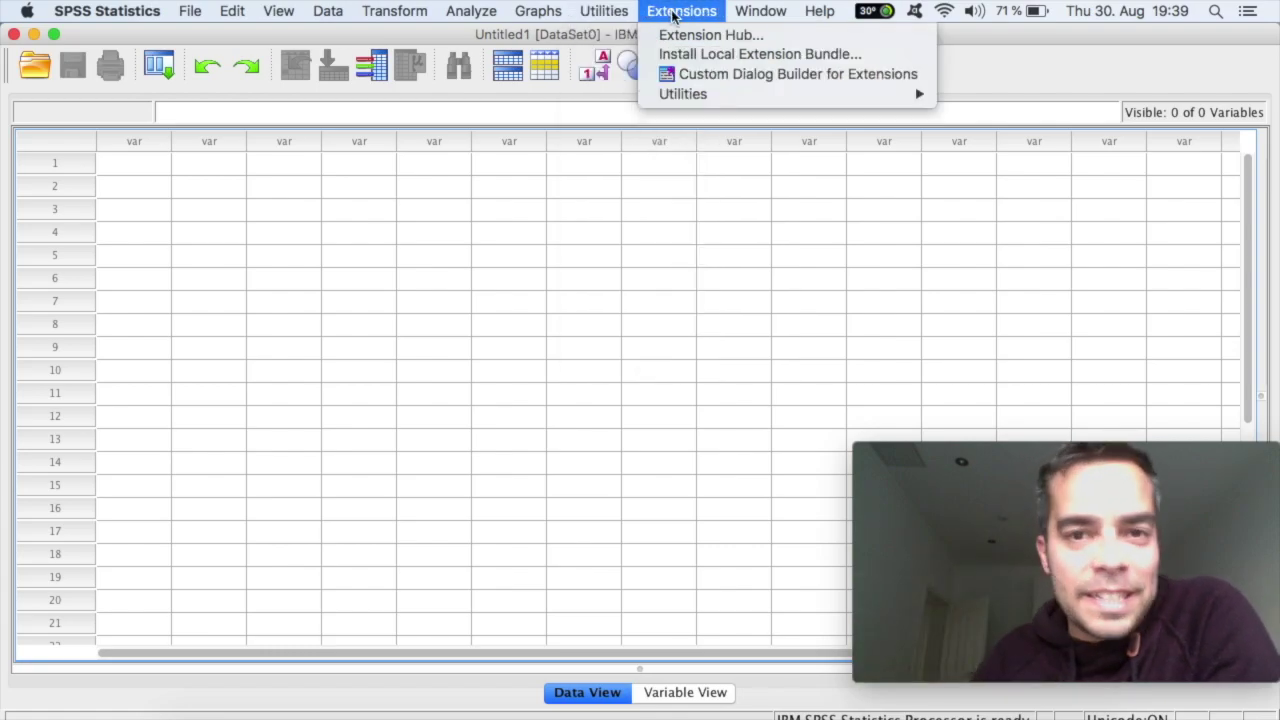
mouse_move(761, 16)
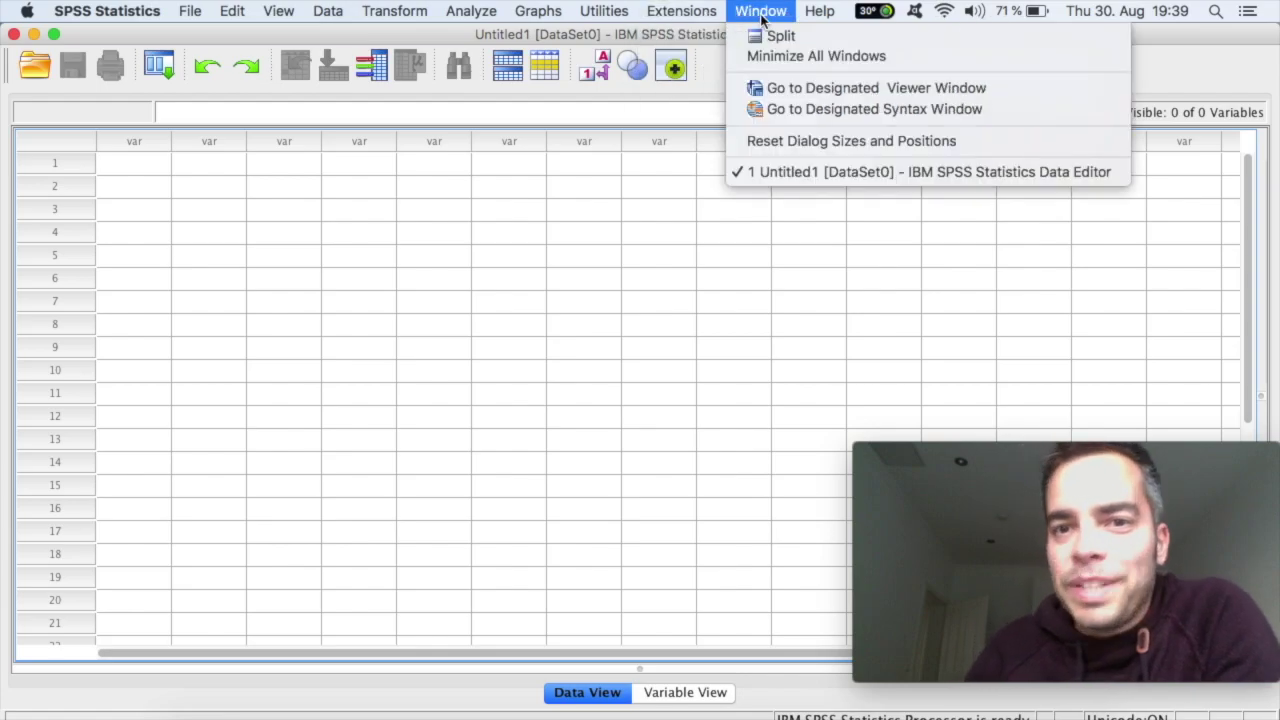
mouse_move(822, 18)
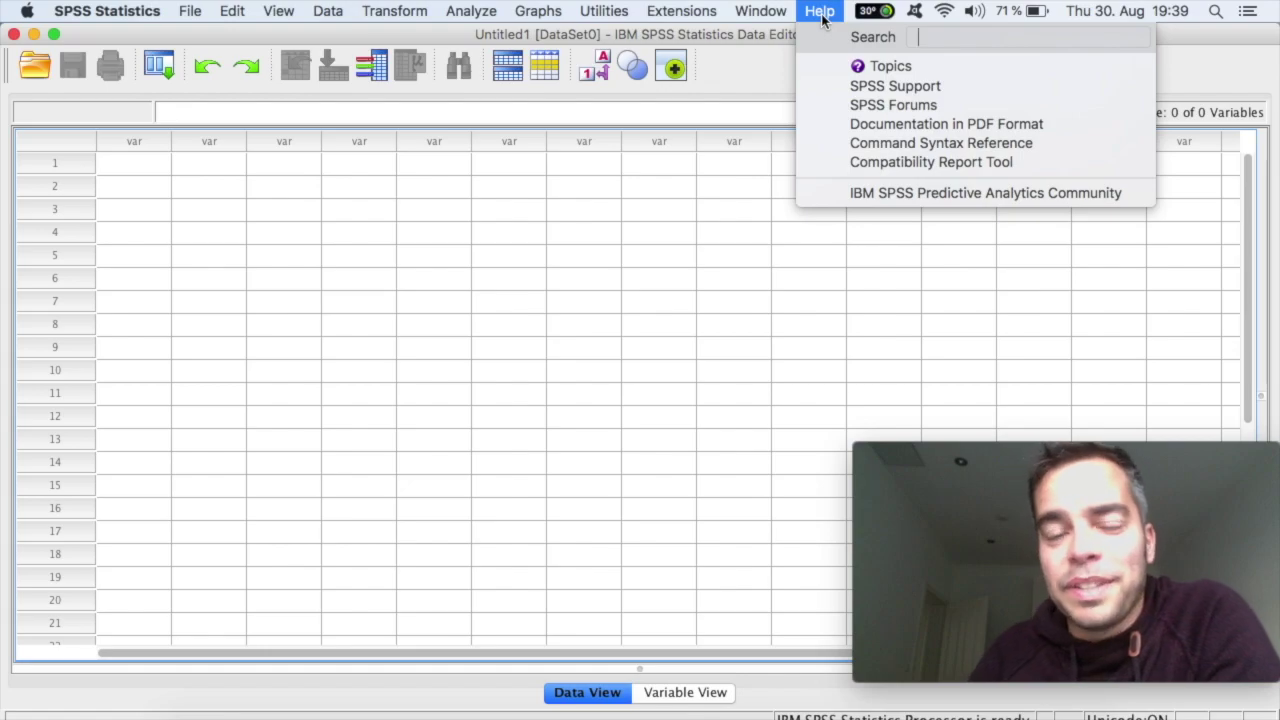
click(750, 71)
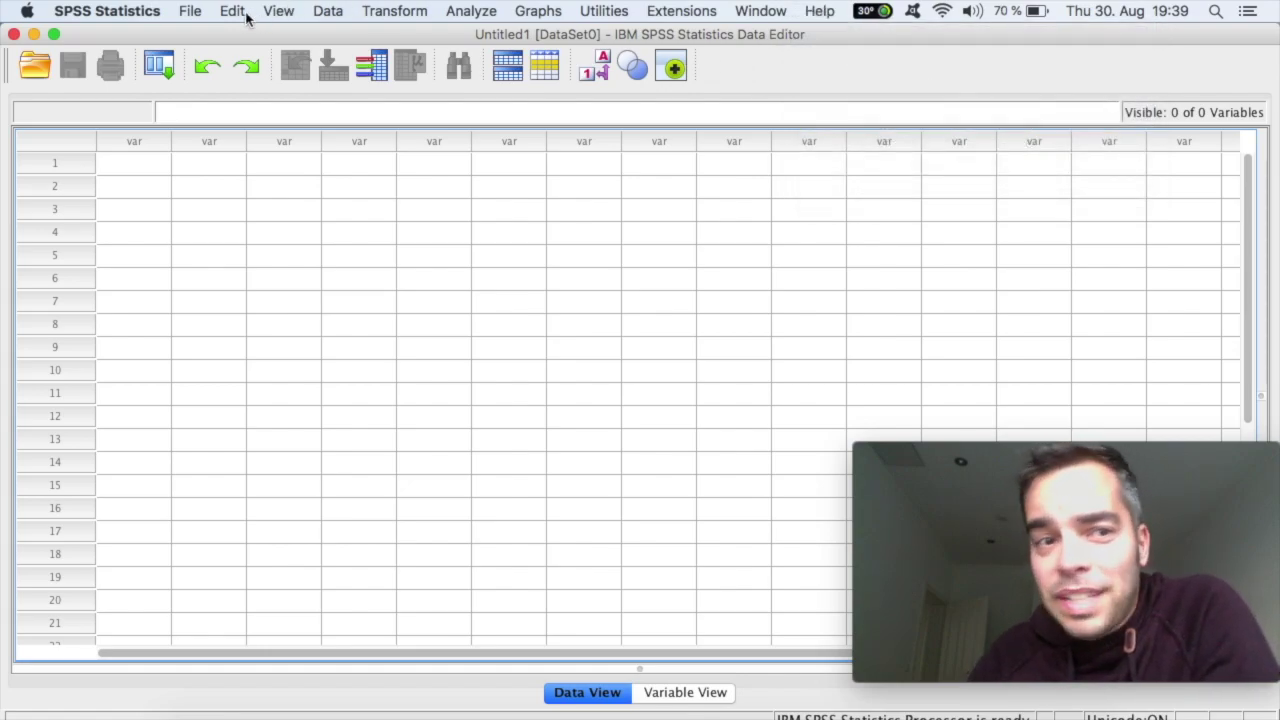
- Reopen the File, Edit and Analyze menus and close them without choosing anything
click(192, 14)
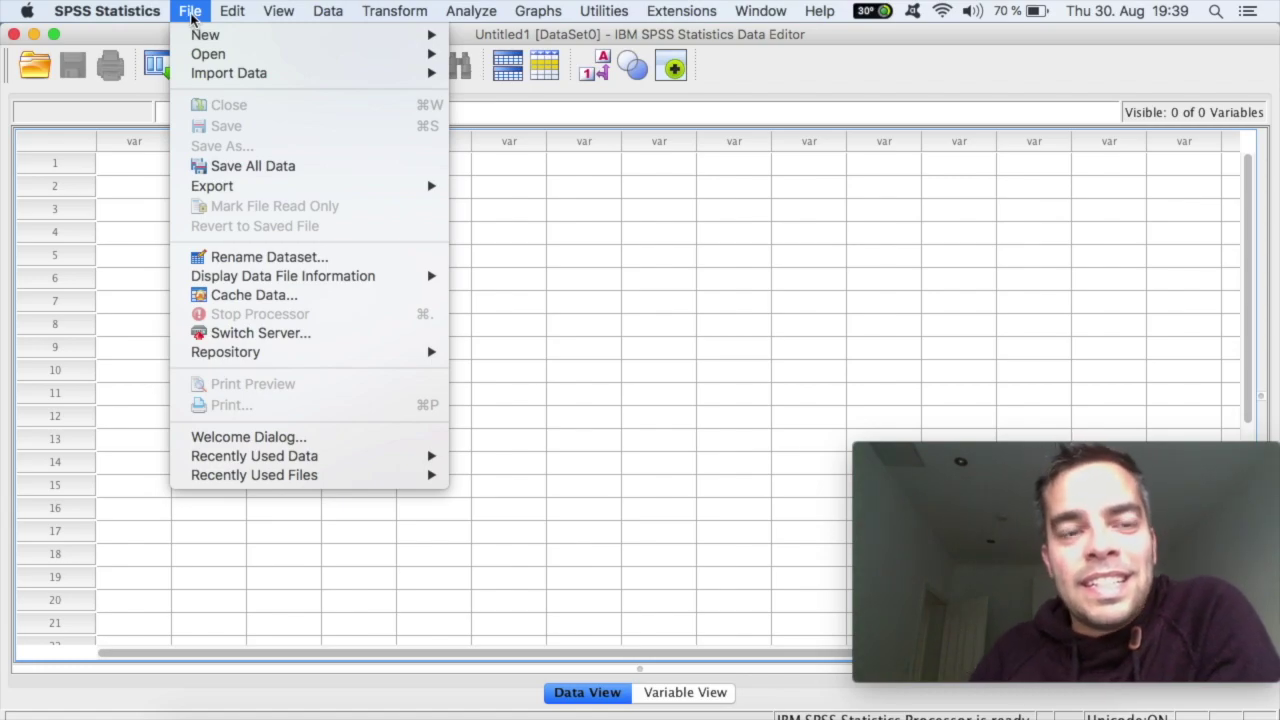
mouse_move(223, 14)
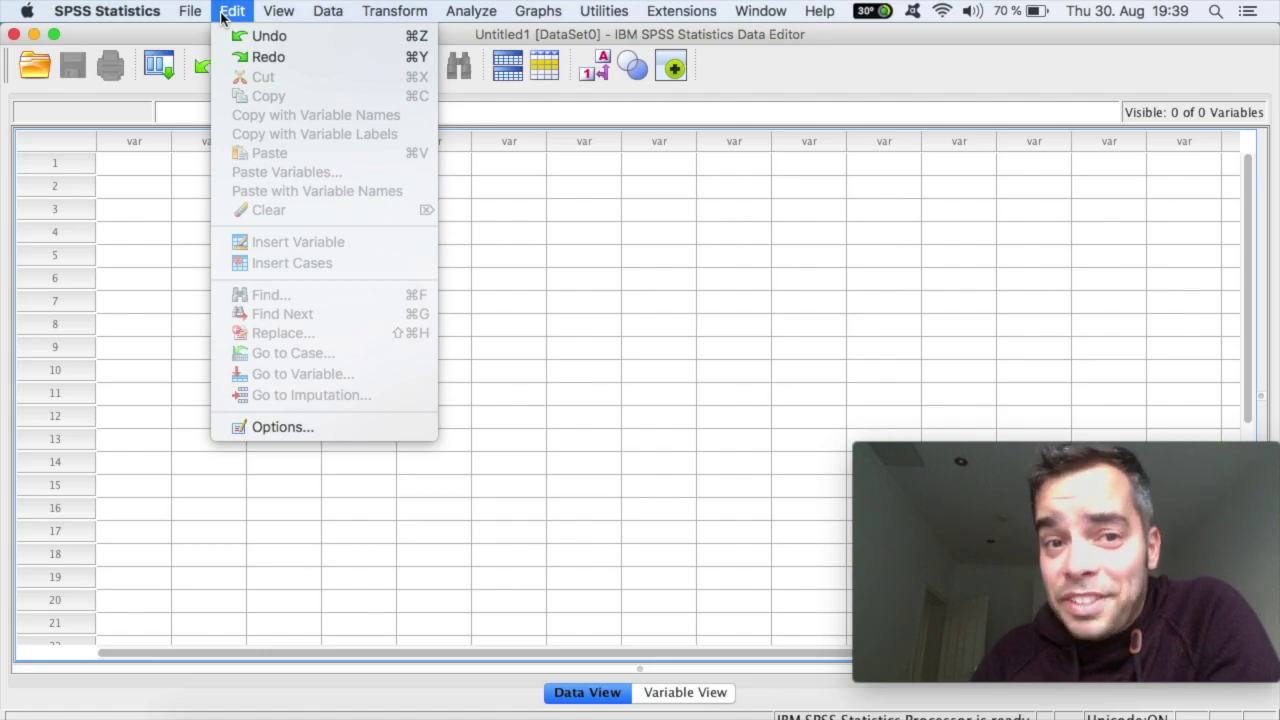
mouse_move(470, 12)
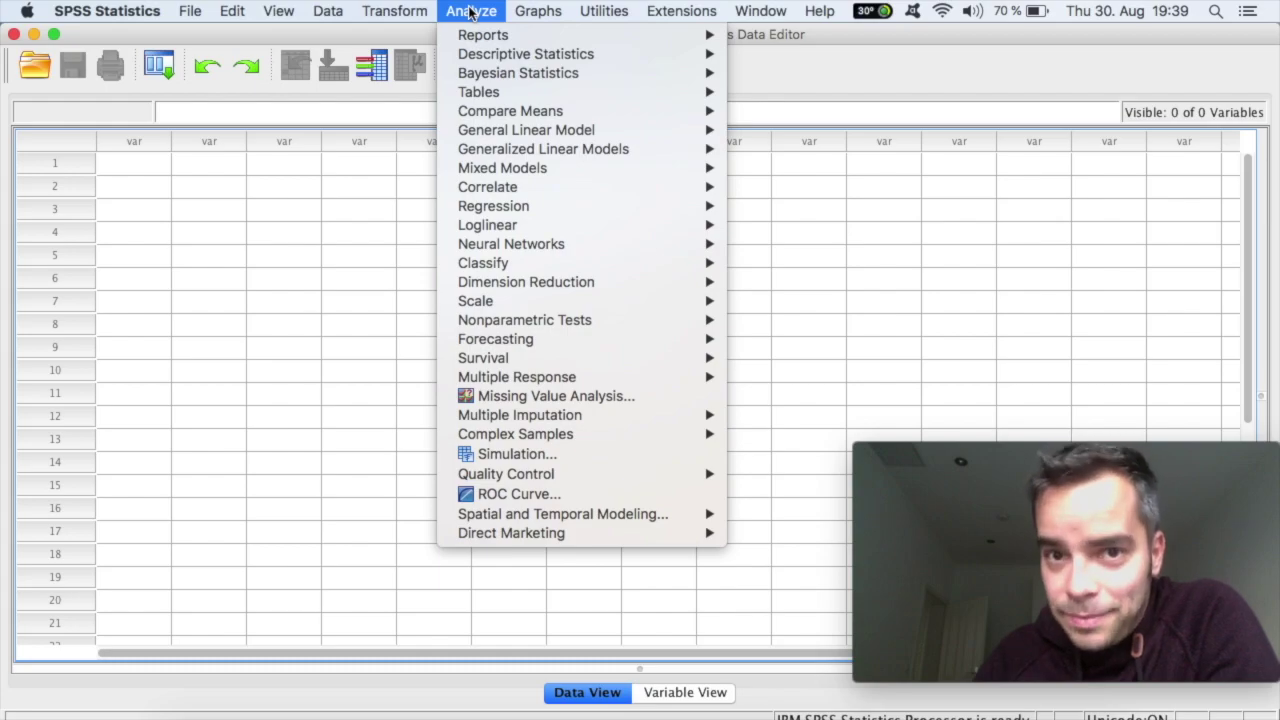
click(857, 88)
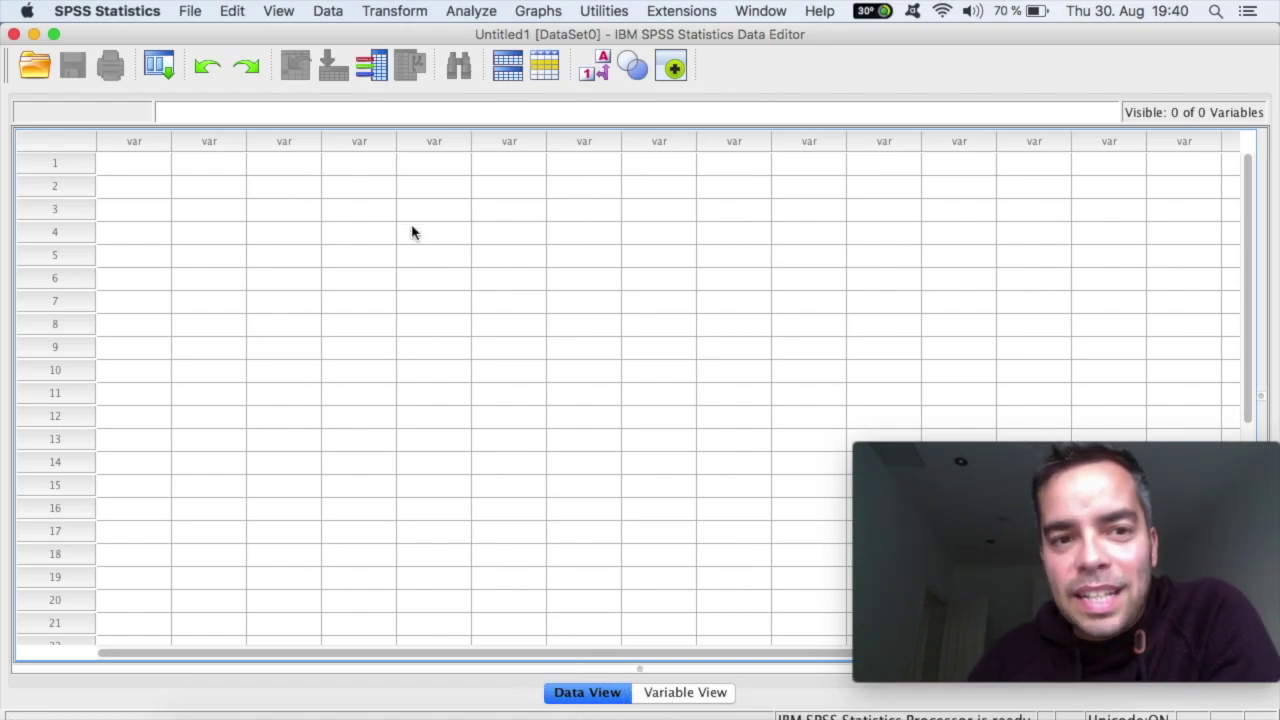
- Select various empty cells in columns 3 and 4 of the Data View grid
click(314, 185)
click(352, 191)
click(332, 212)
click(300, 214)
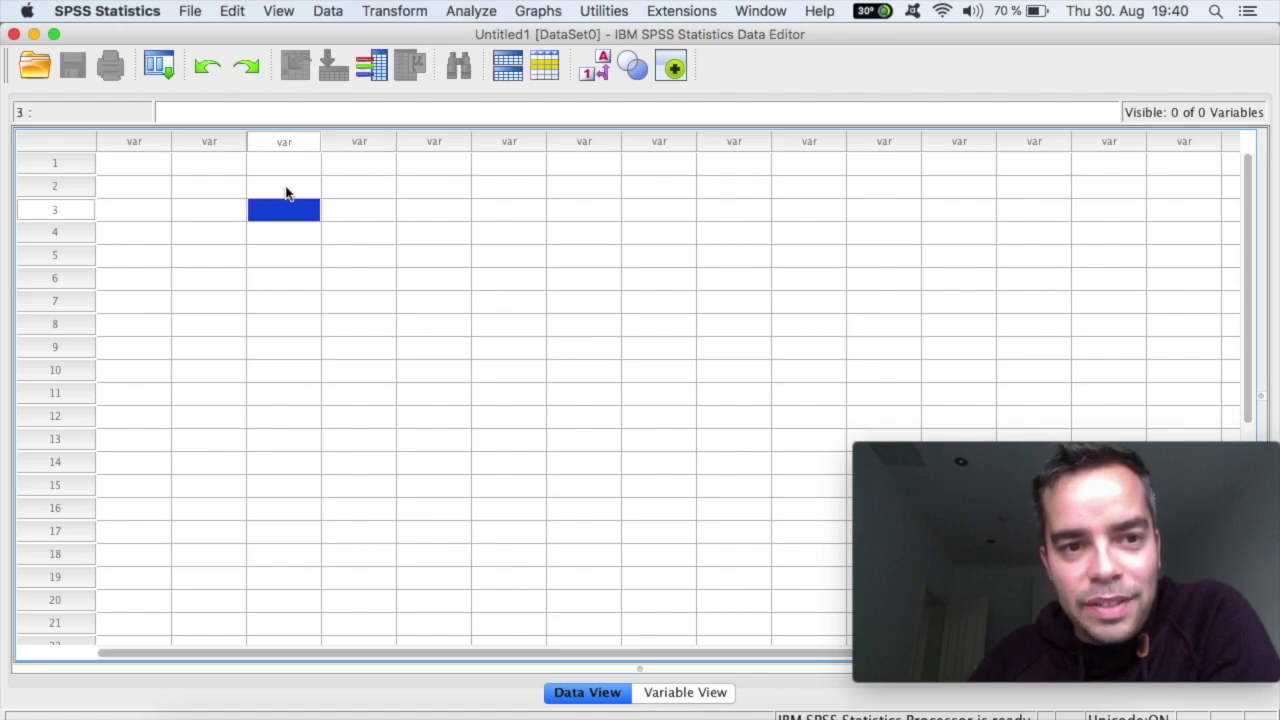
click(285, 187)
click(225, 185)
click(225, 210)
click(282, 210)
click(285, 190)
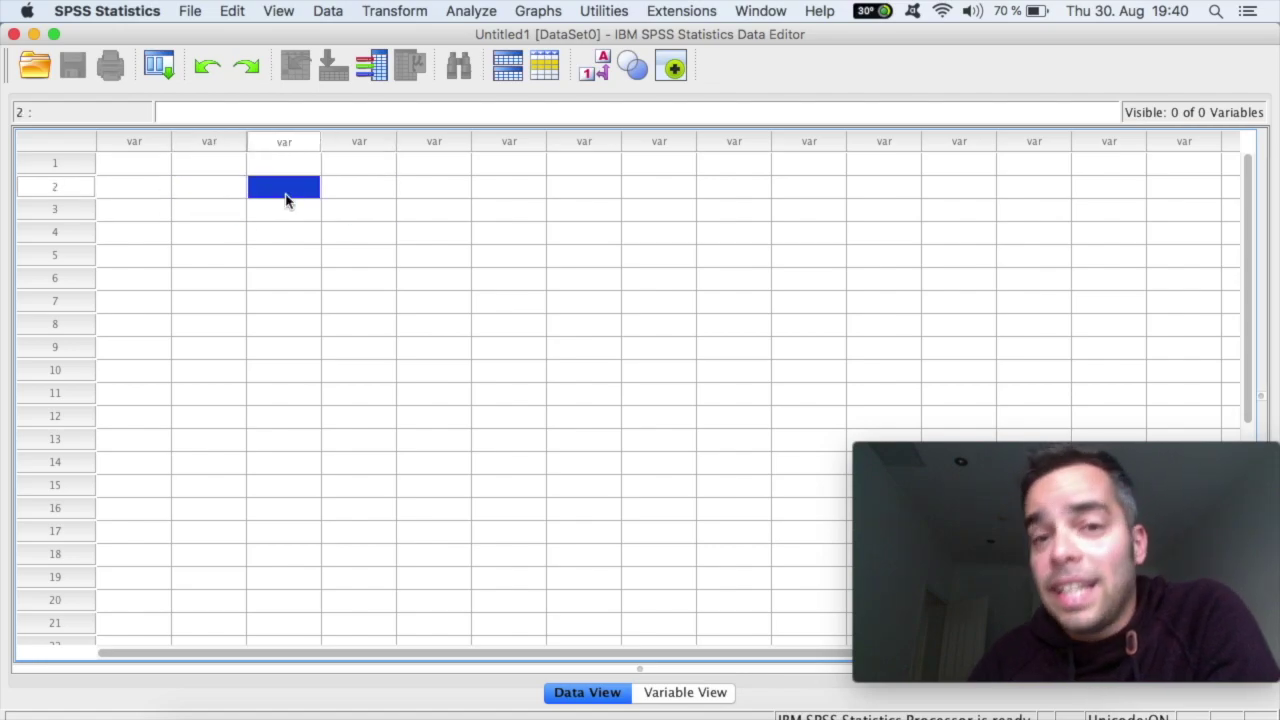
- Pick a grid cell and bring up its shortcut menu, then dismiss it without pasting
click(131, 143)
click(197, 169)
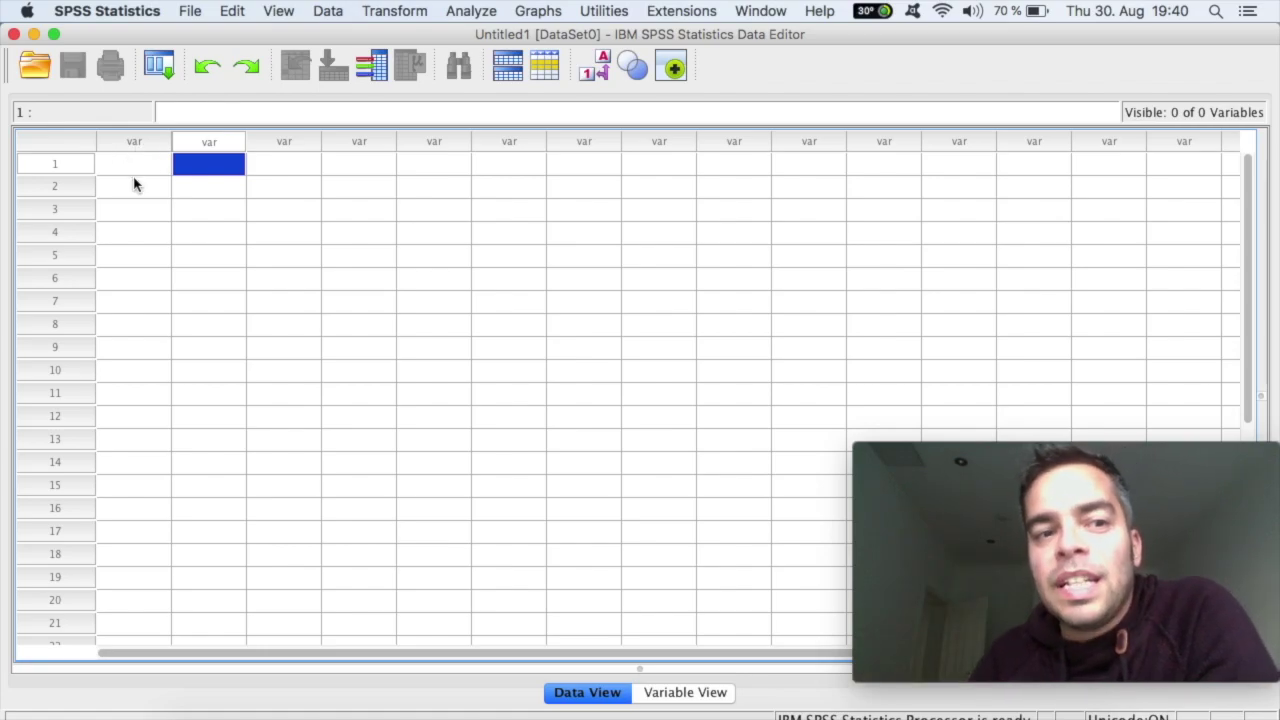
right_click(135, 176)
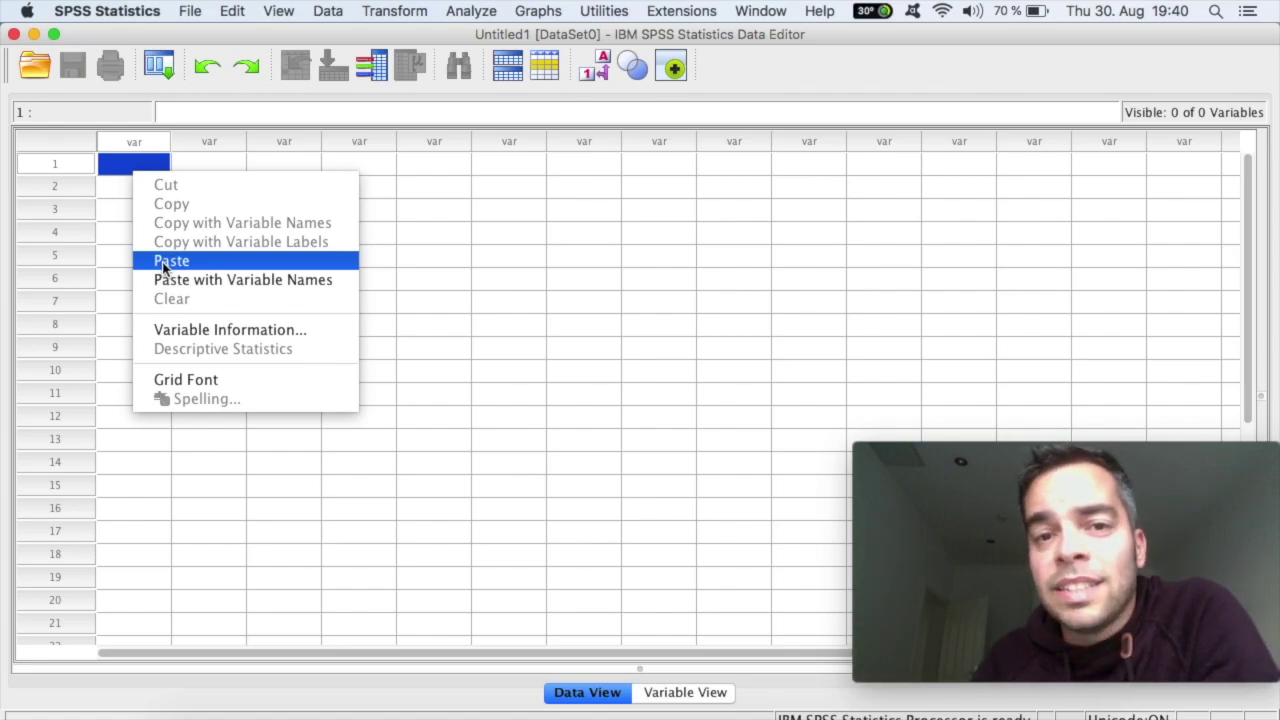
click(420, 260)
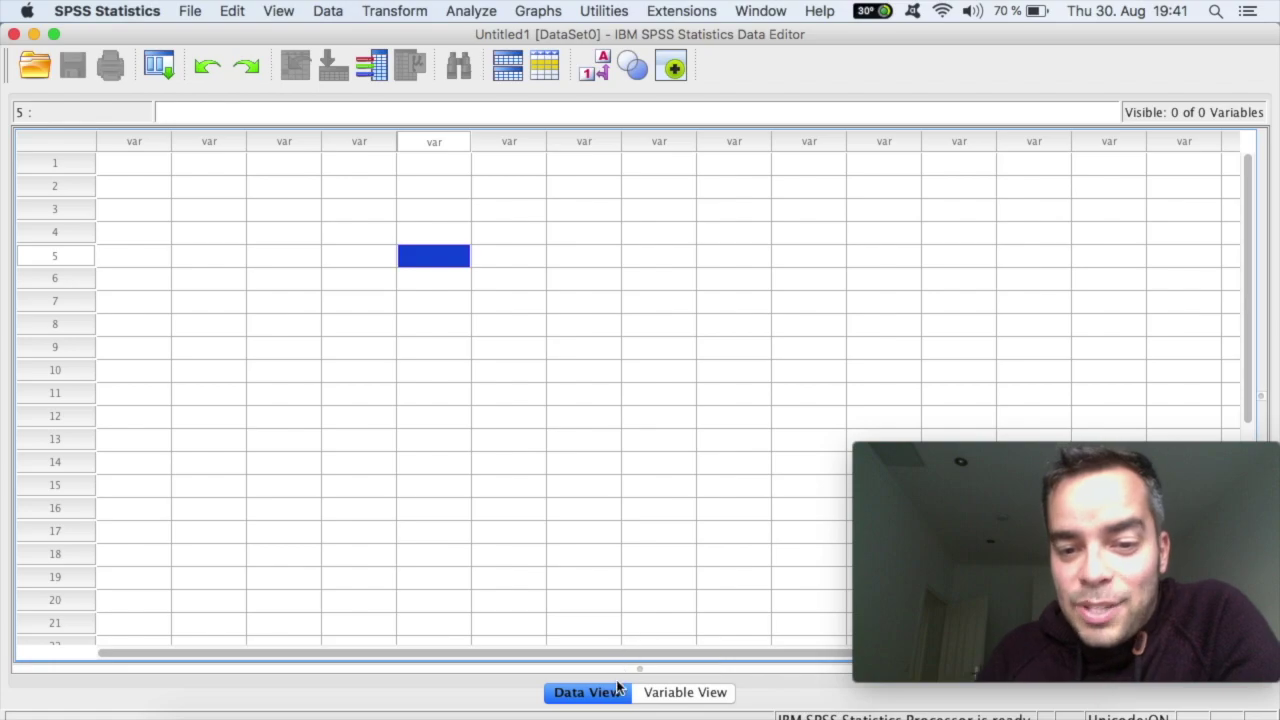
- Switch to Variable View and drag the Name column wider
click(685, 694)
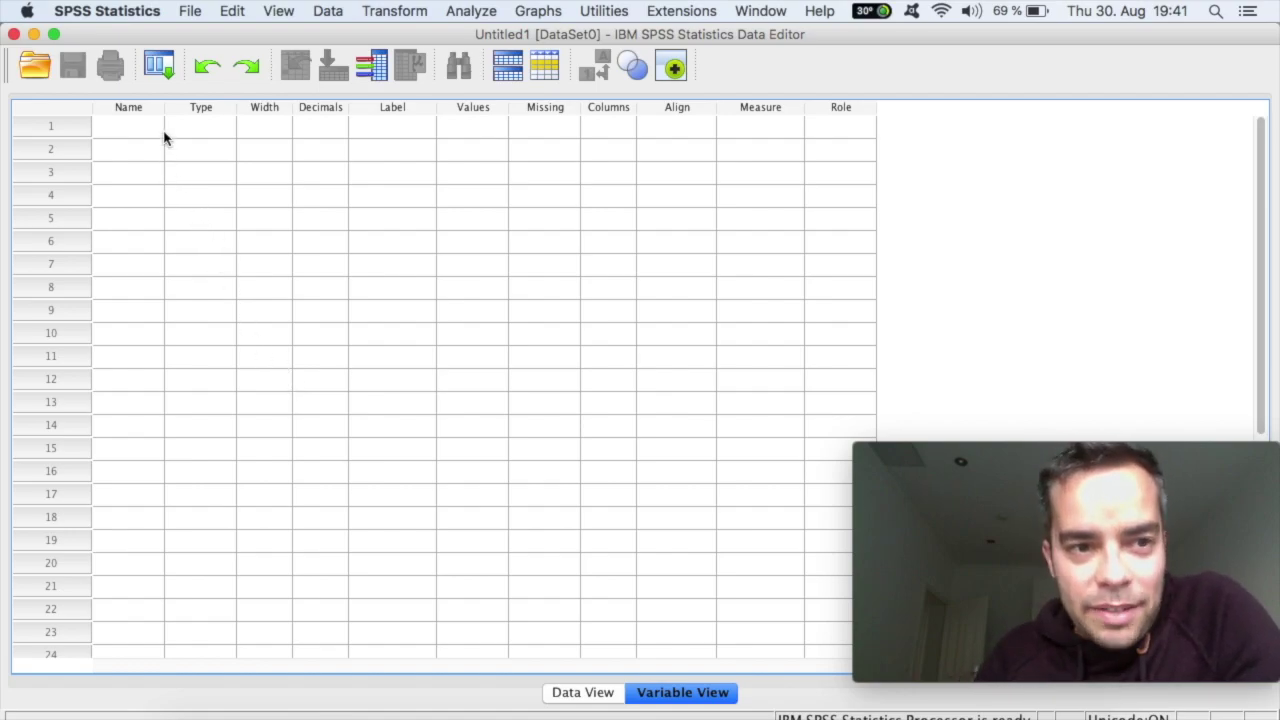
drag(165, 108, 193, 110)
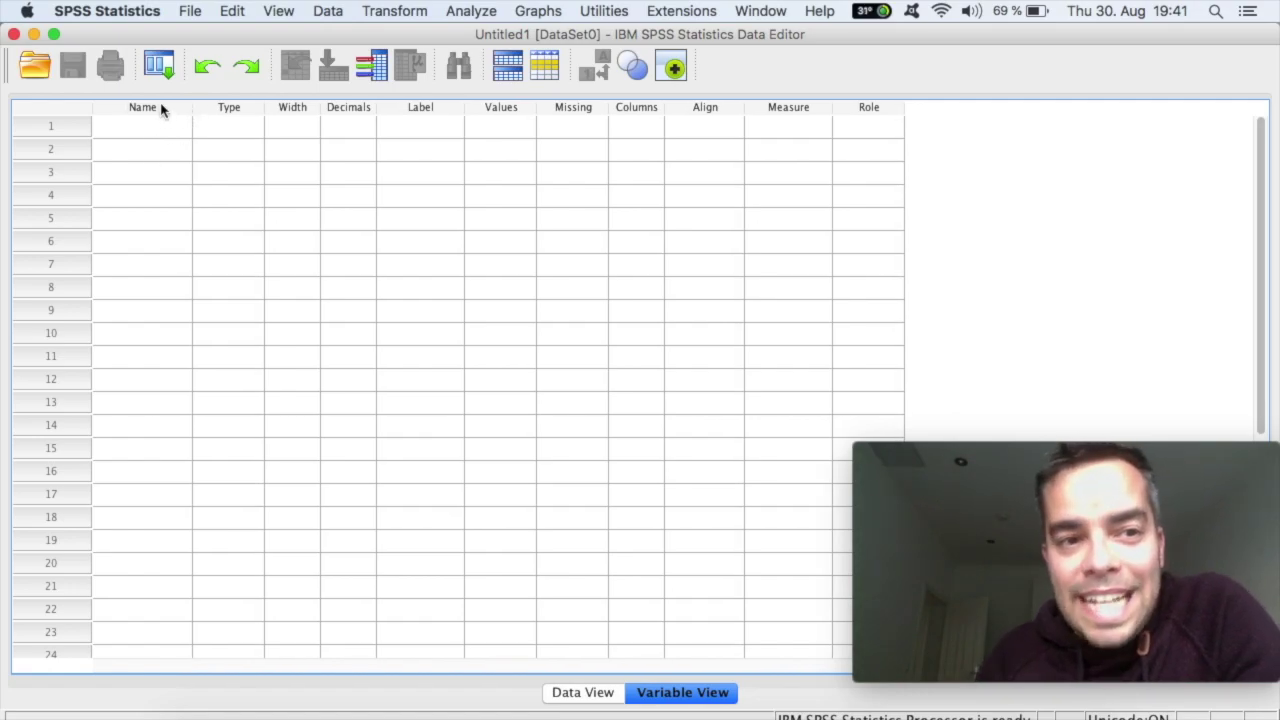
- Name the first variable Frequency_of_Consumption_Beer and widen the Name column to show it fully
click(122, 130)
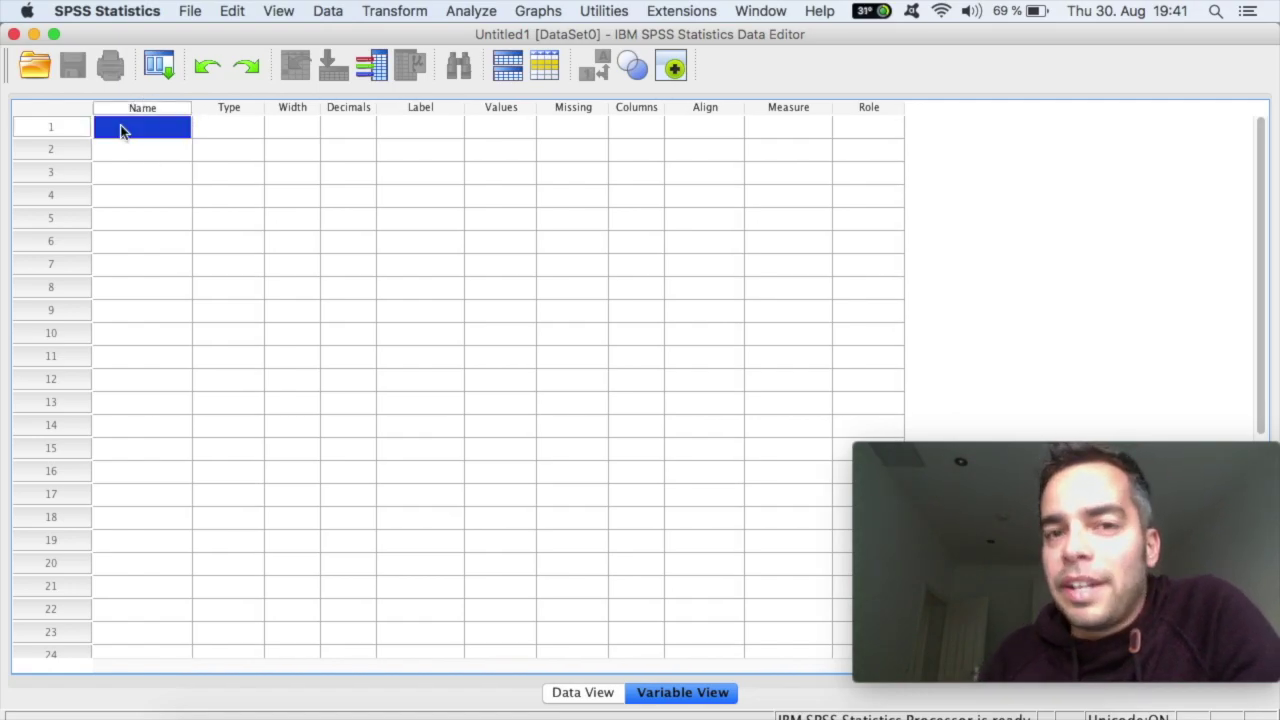
double_click(120, 130)
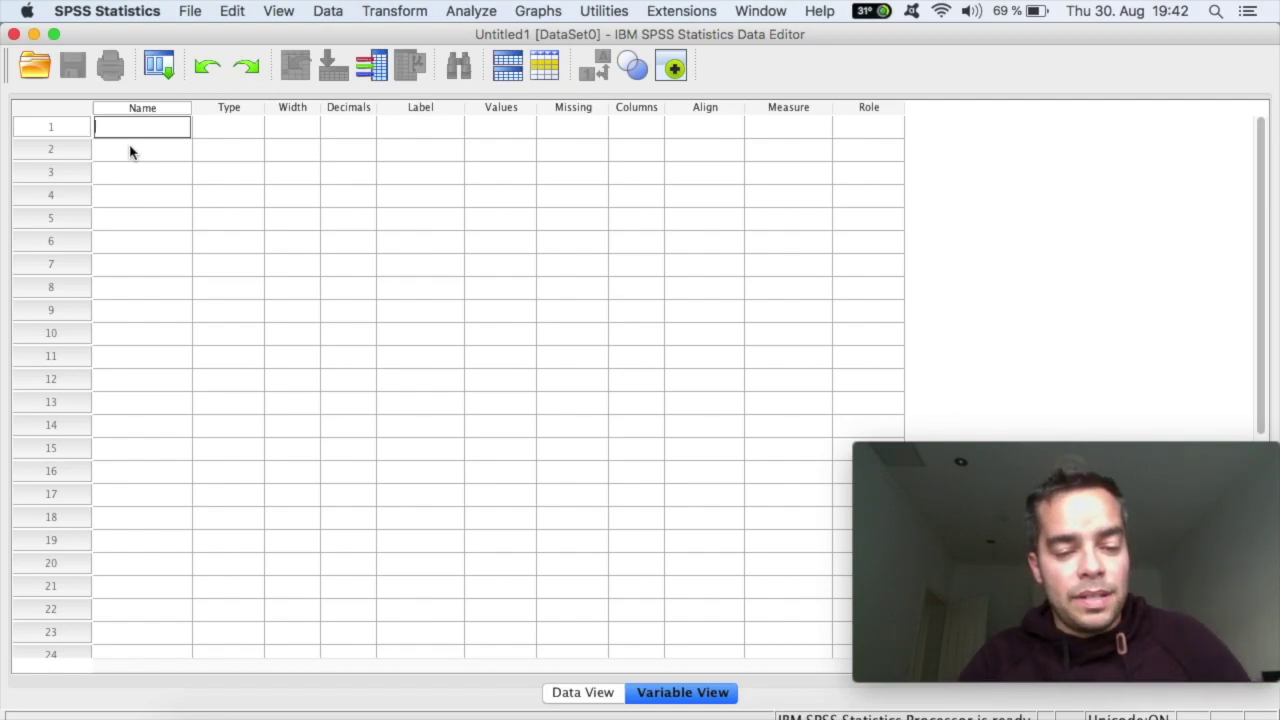
text(requency_)
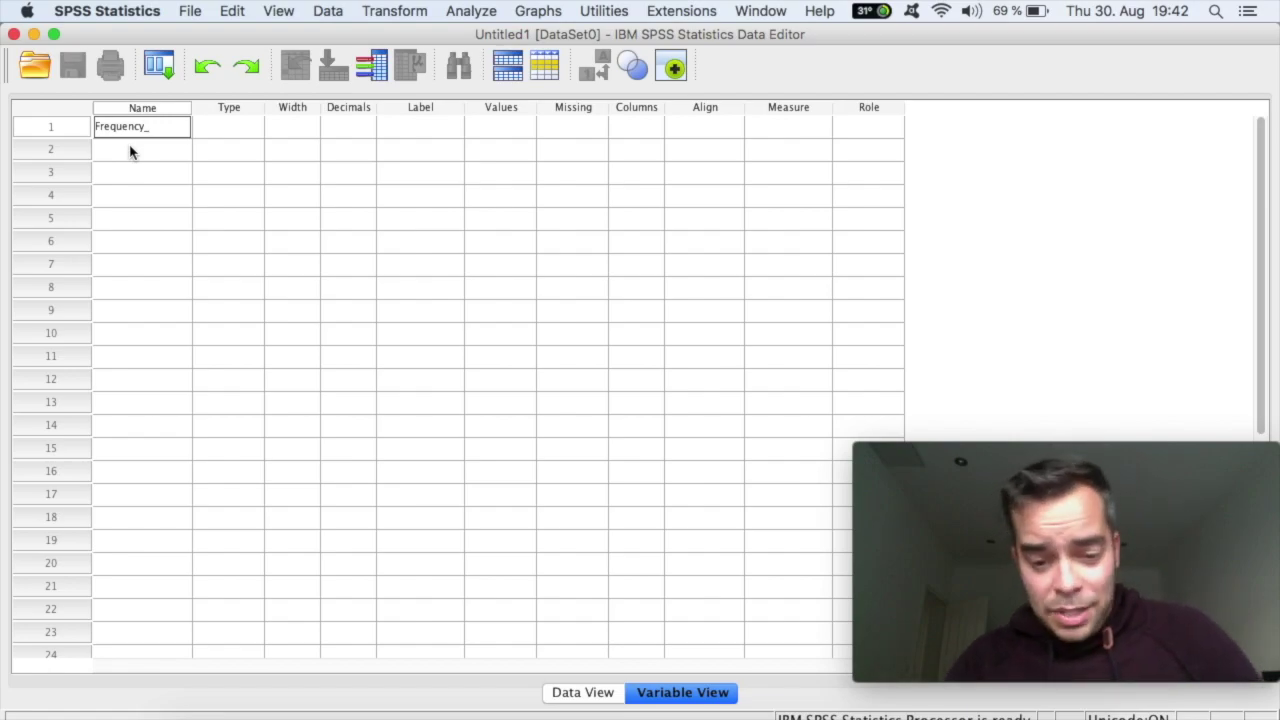
text(of)
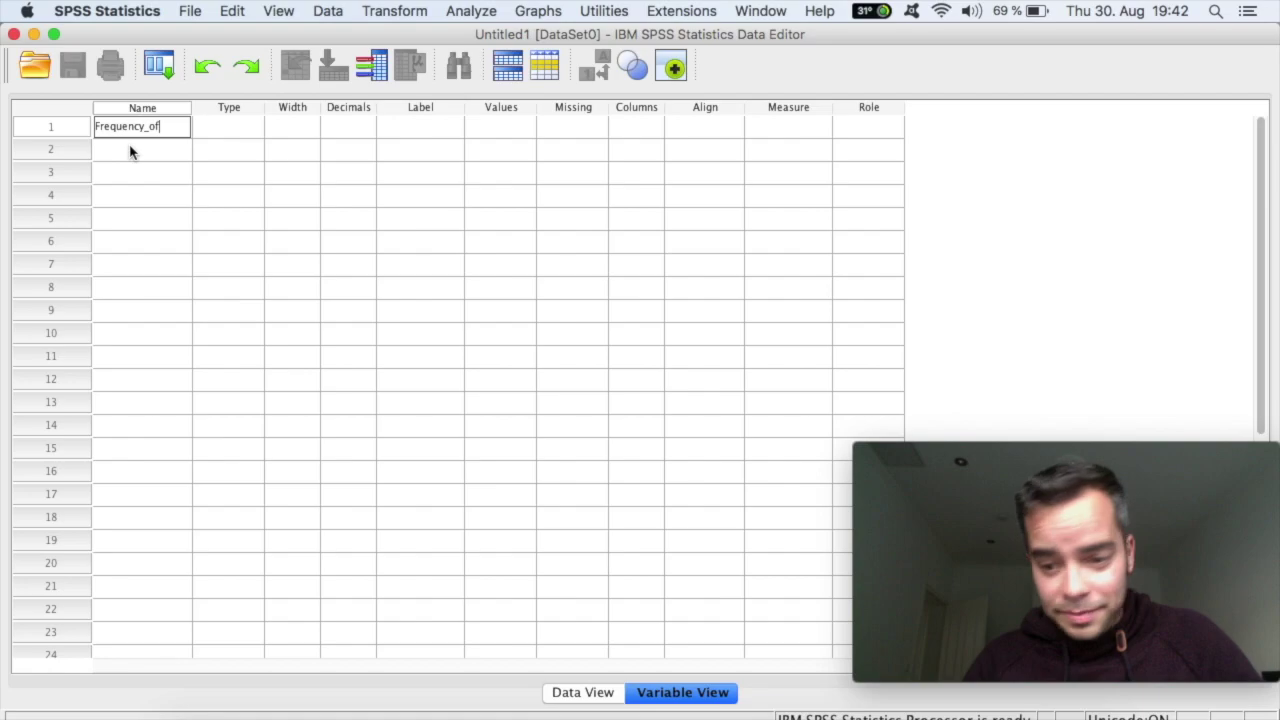
text(_Consu)
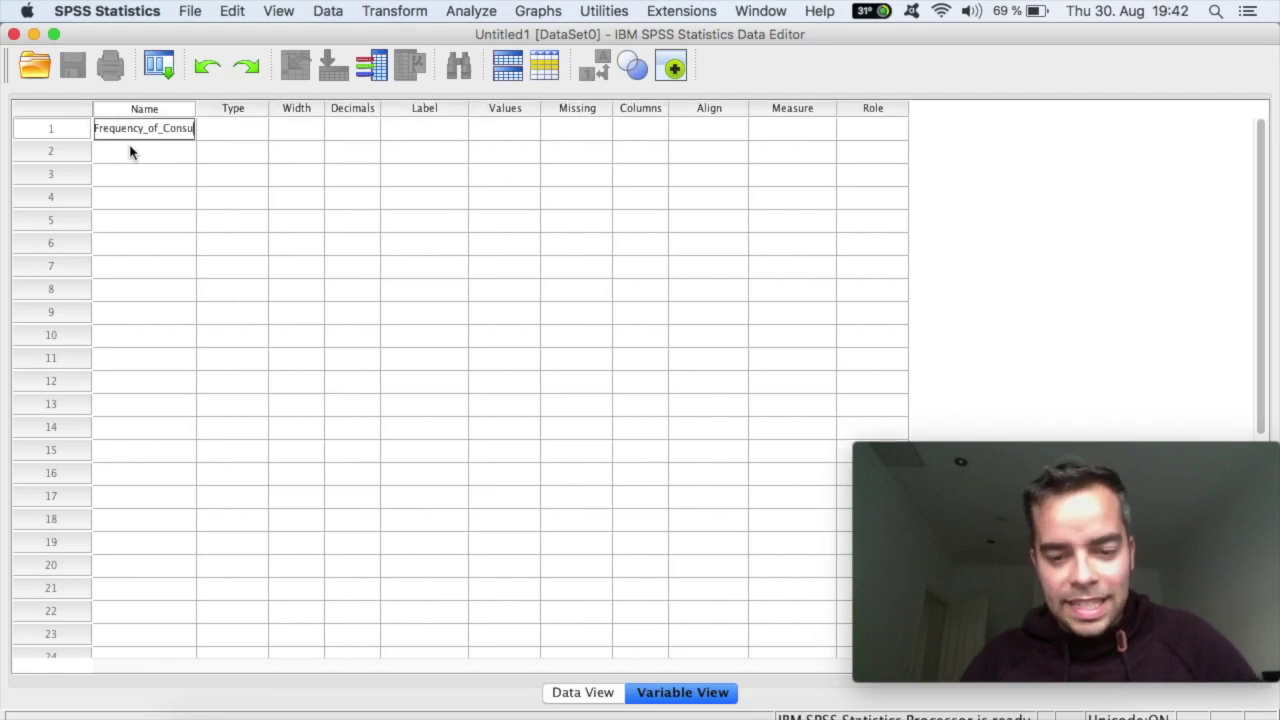
text(mption_)
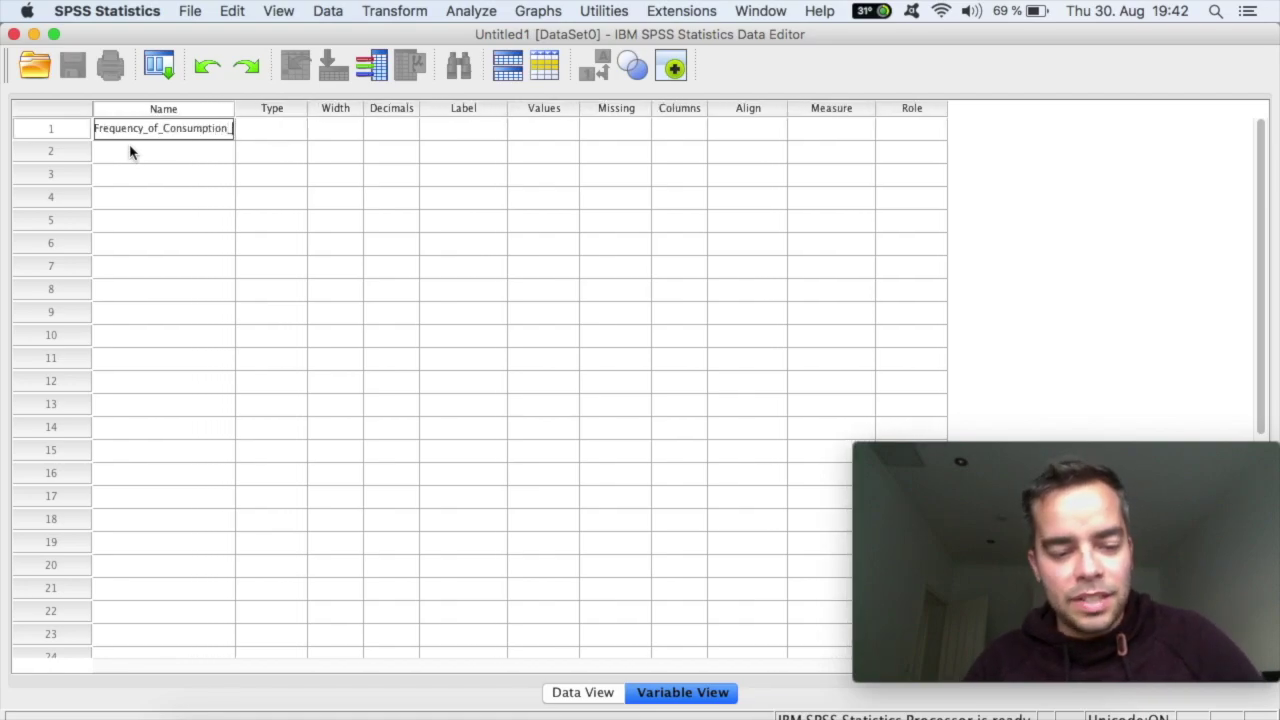
text(Beer)
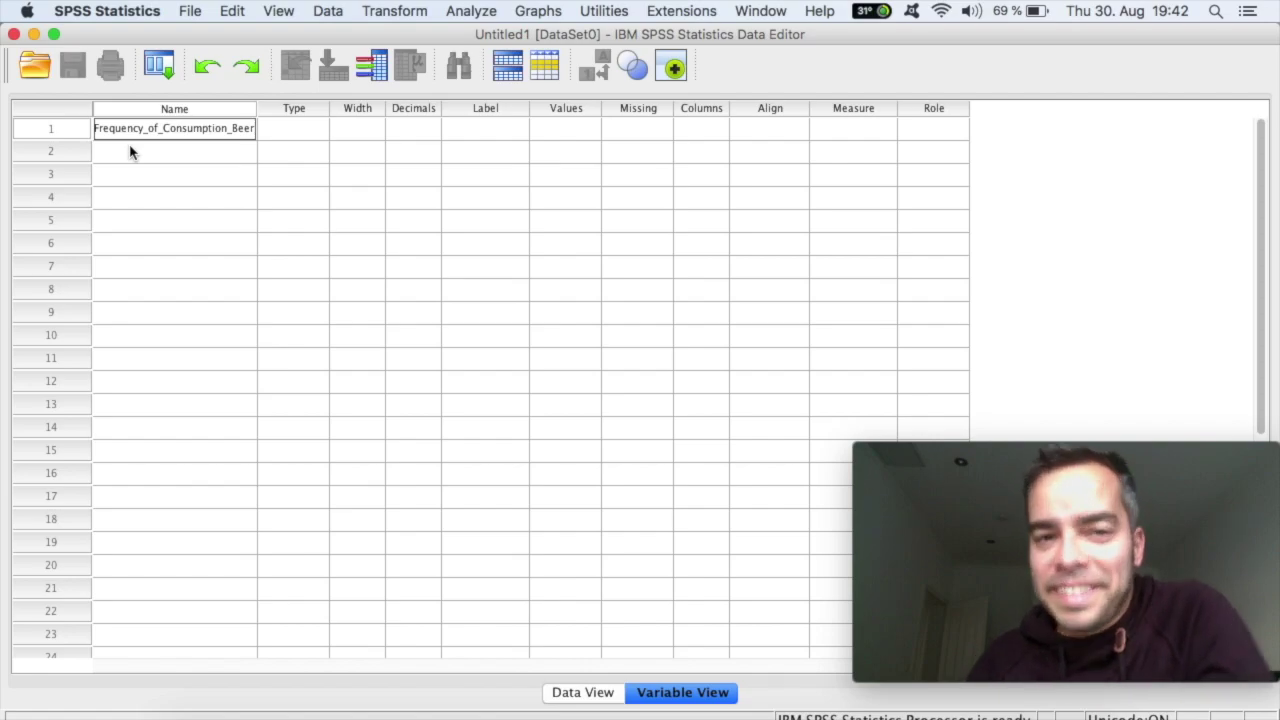
click(179, 174)
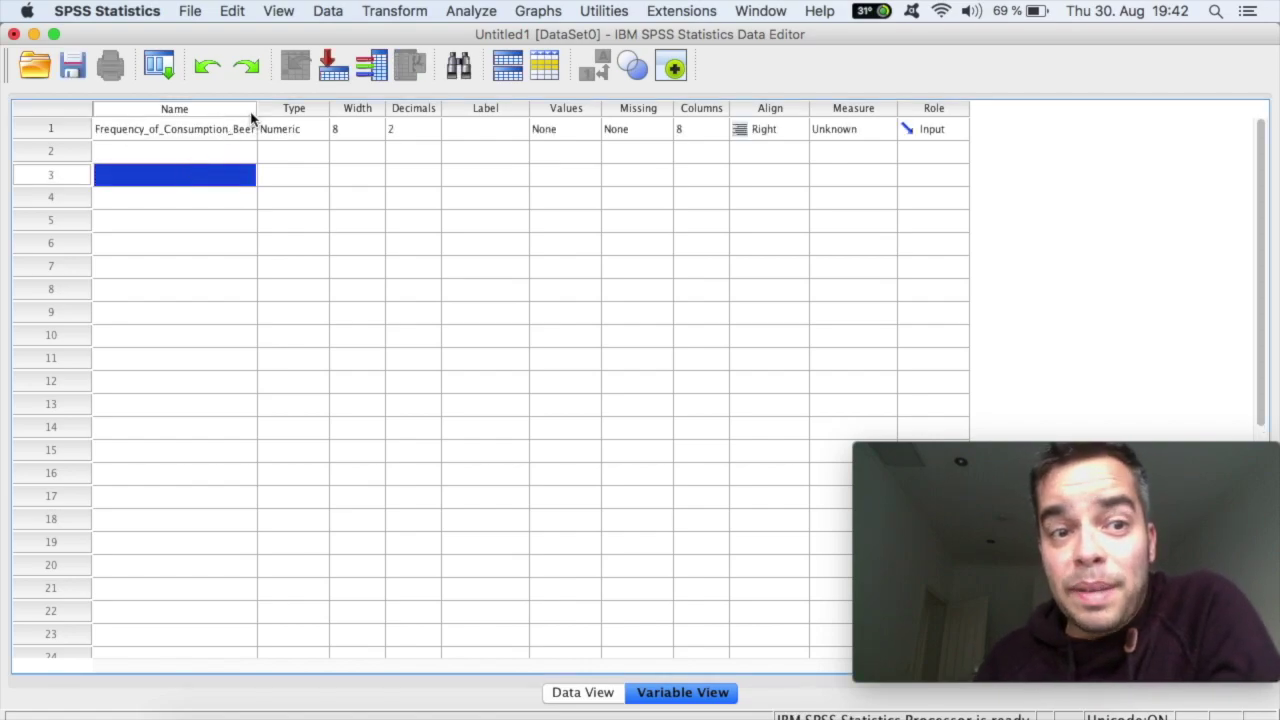
drag(257, 107, 275, 107)
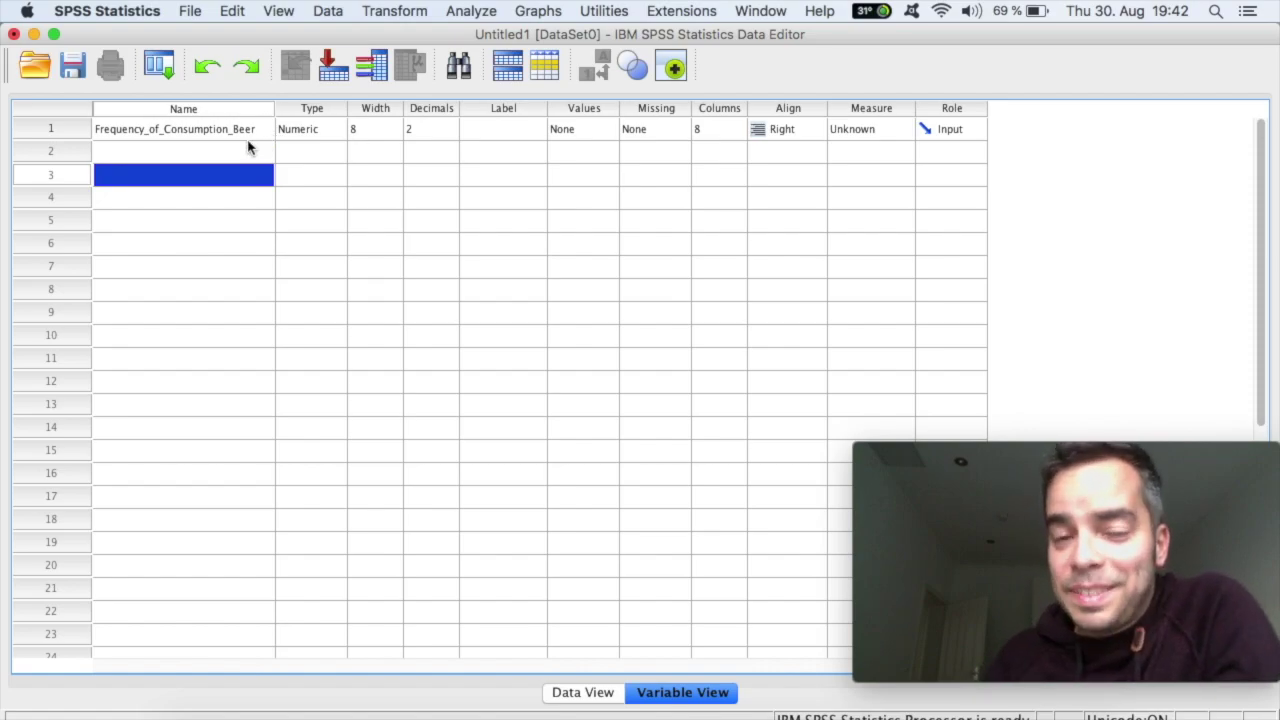
click(340, 133)
- Keep variable 1 Numeric, cancel row 2's type dialog, and widen the Type and Width columns
click(340, 133)
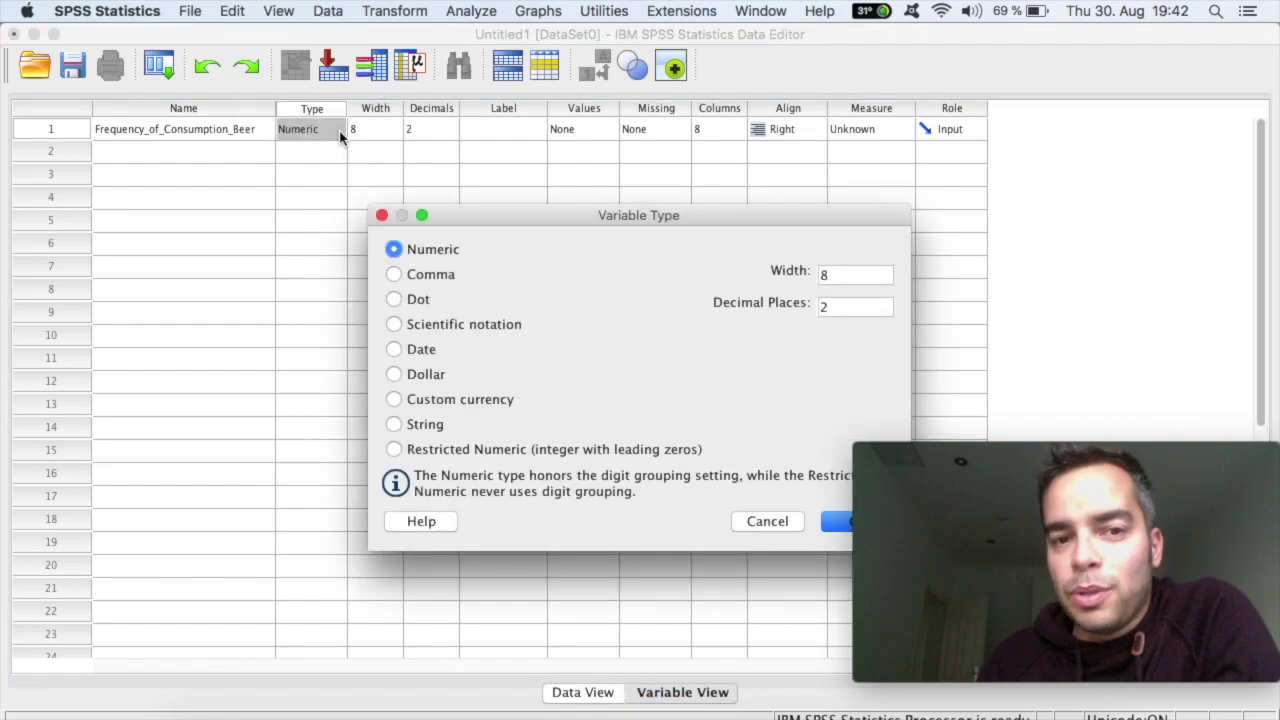
drag(503, 214, 472, 181)
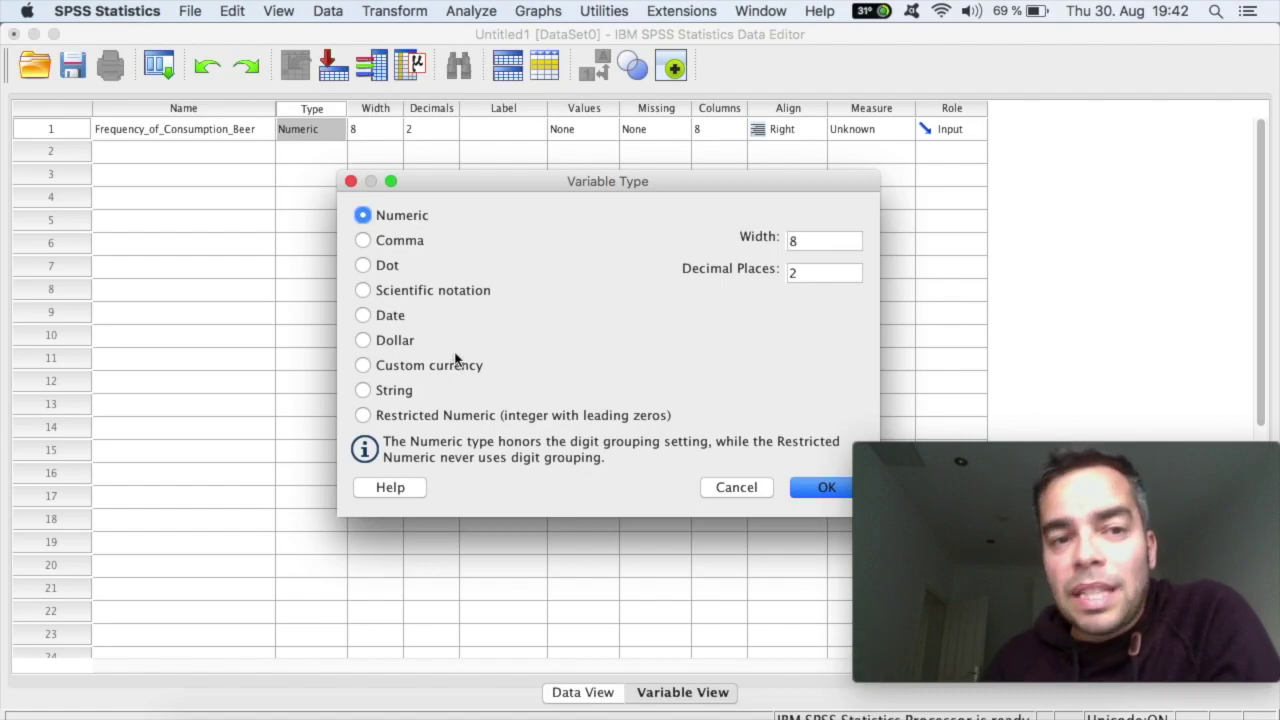
click(737, 488)
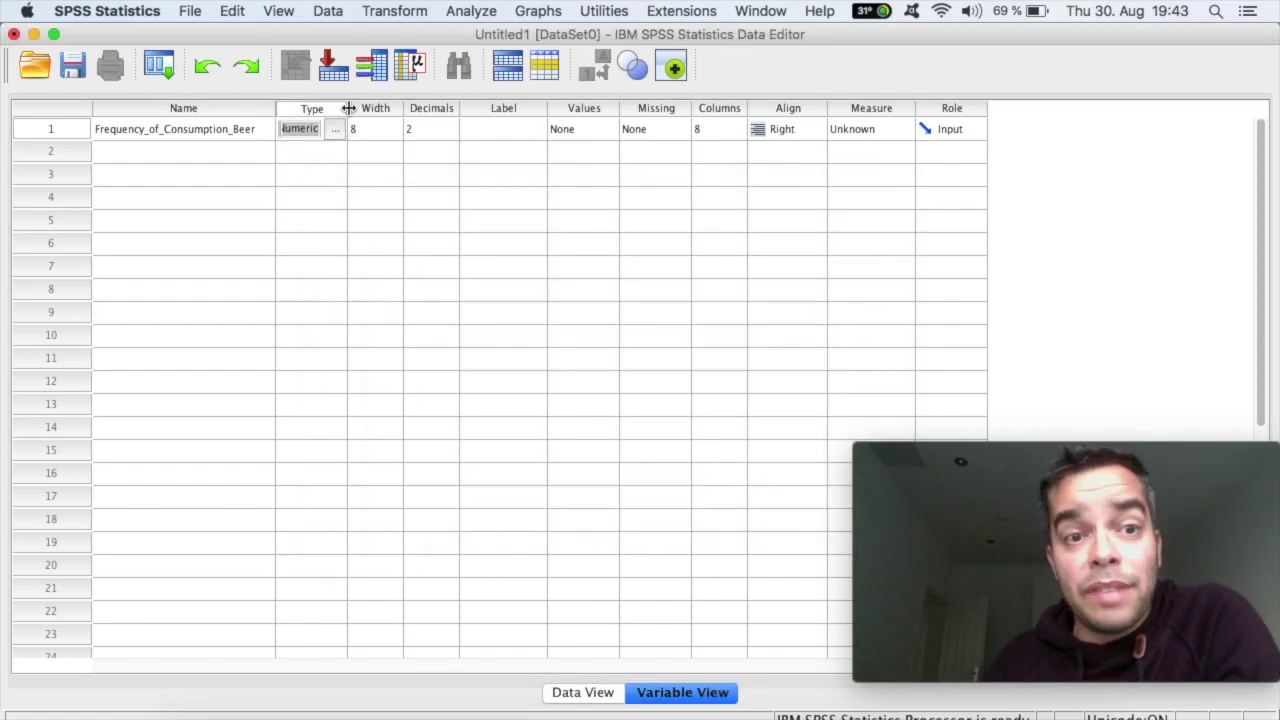
drag(348, 108, 360, 108)
click(340, 152)
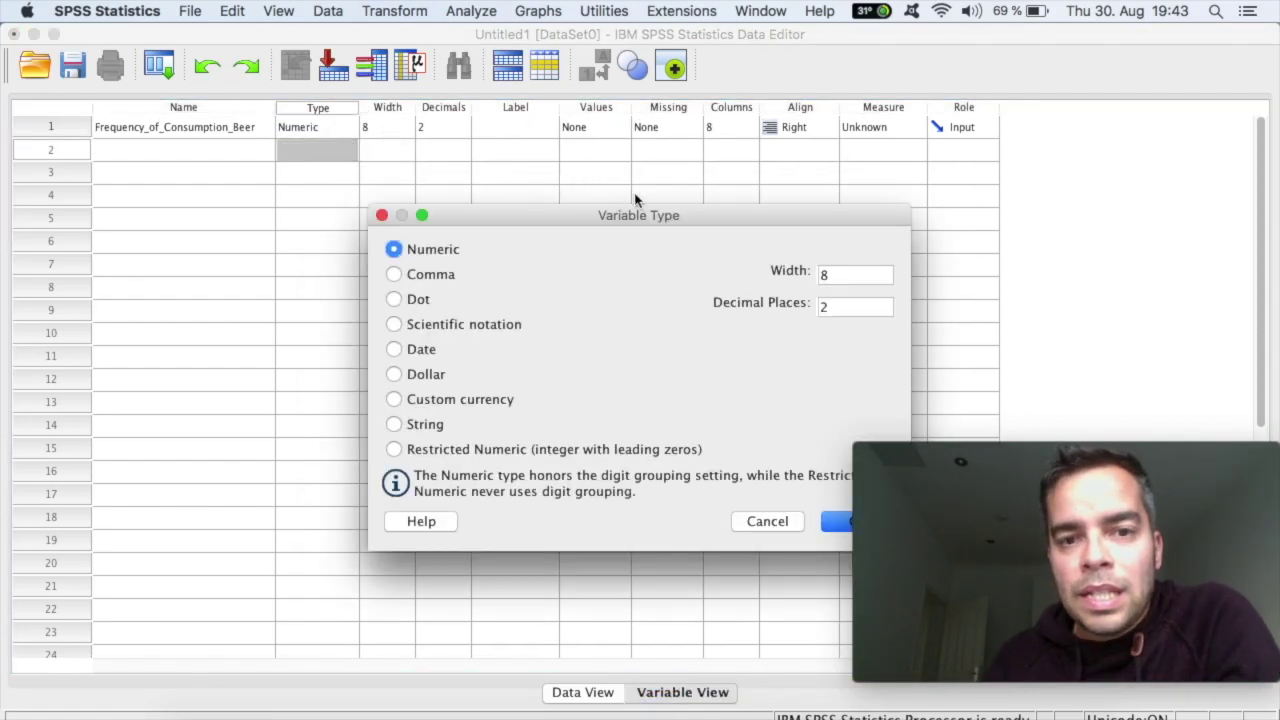
click(764, 527)
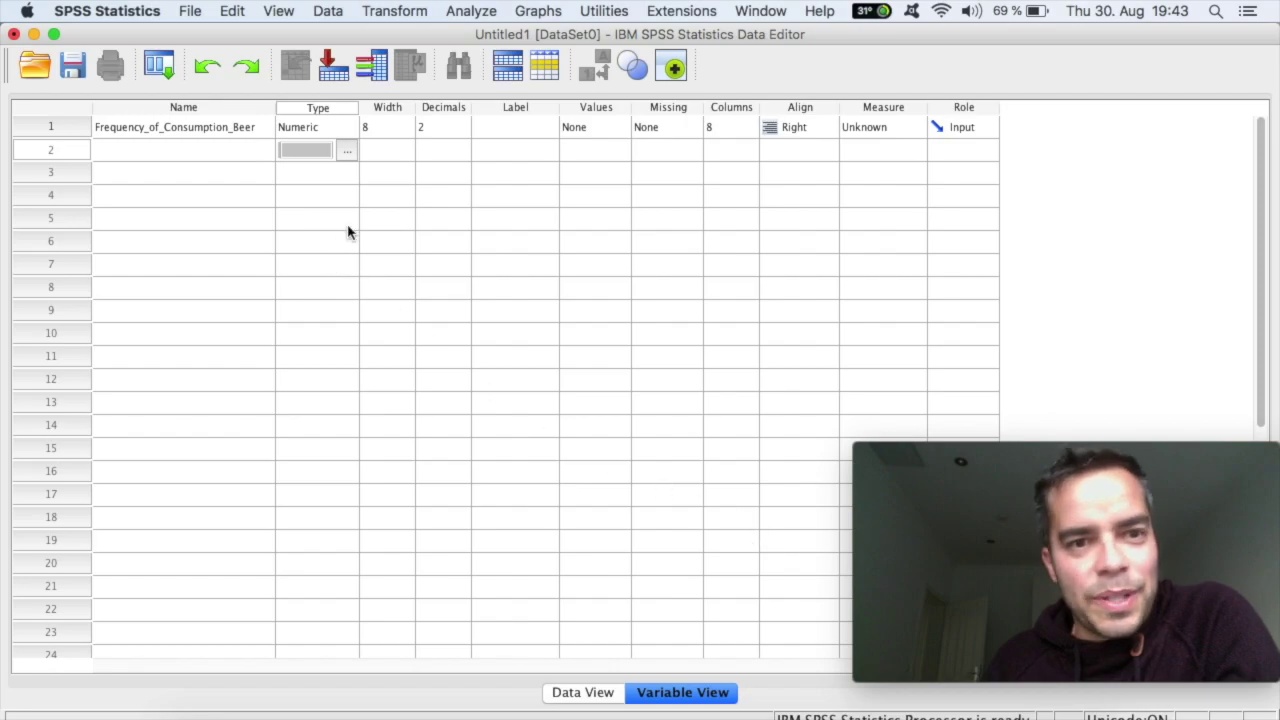
drag(415, 107, 431, 107)
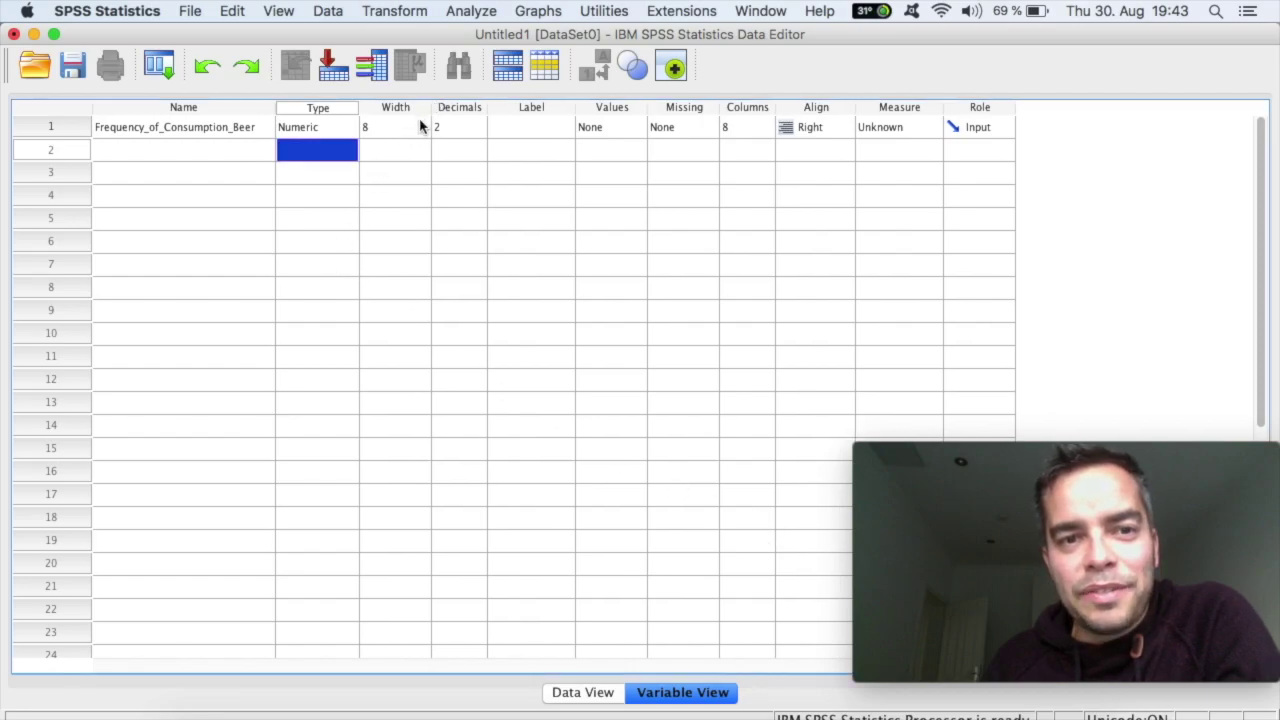
- Leave variable 1's width at 8, widen the Decimals column, and select its Label cell
click(420, 126)
click(423, 131)
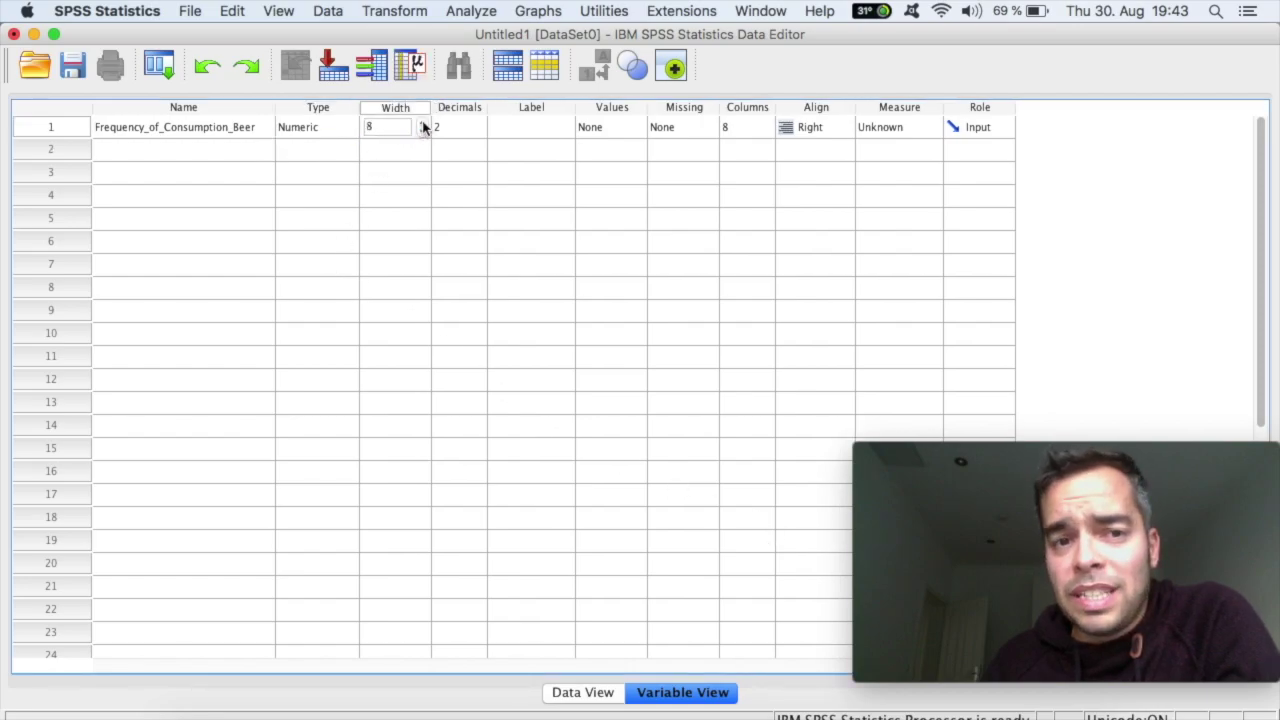
click(310, 158)
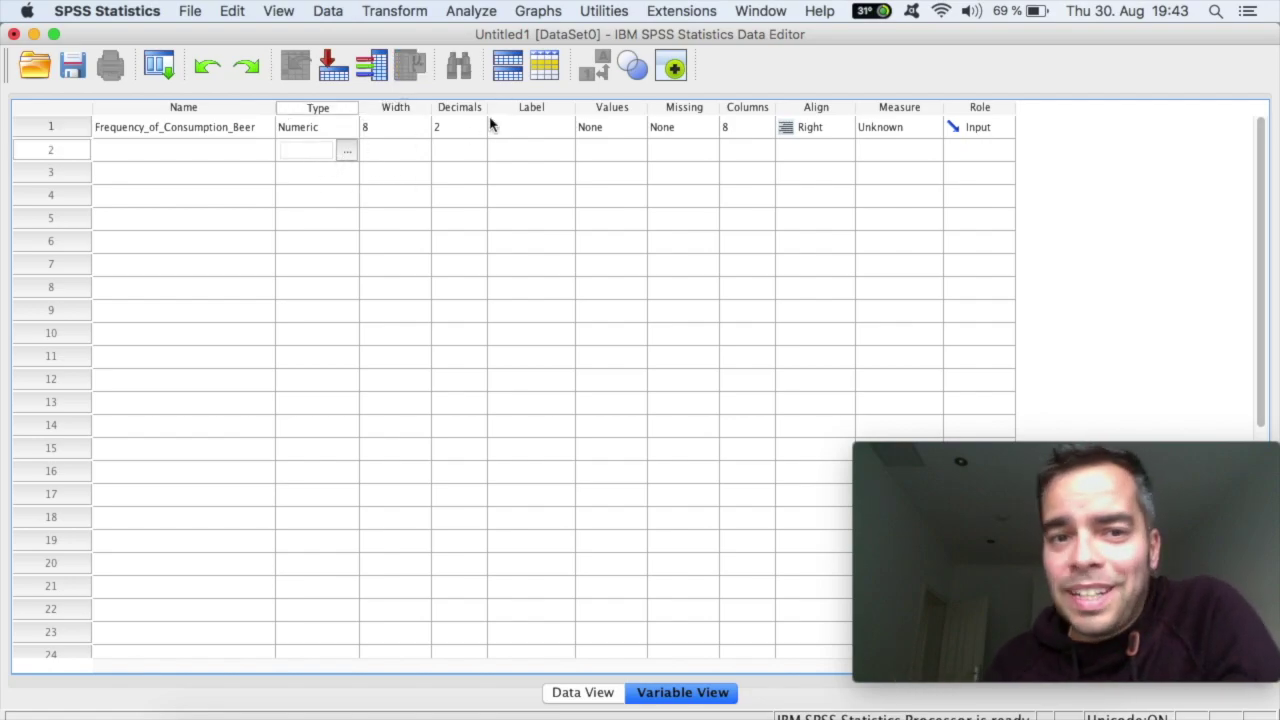
drag(487, 107, 501, 108)
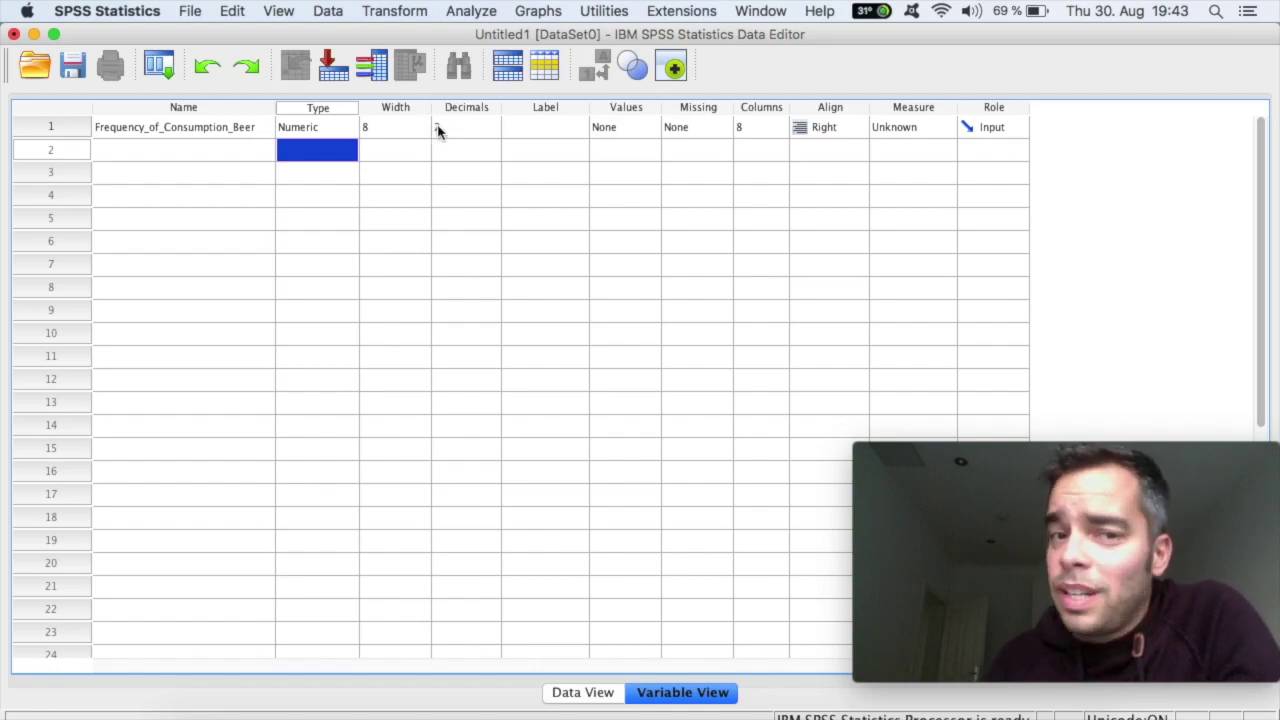
click(548, 131)
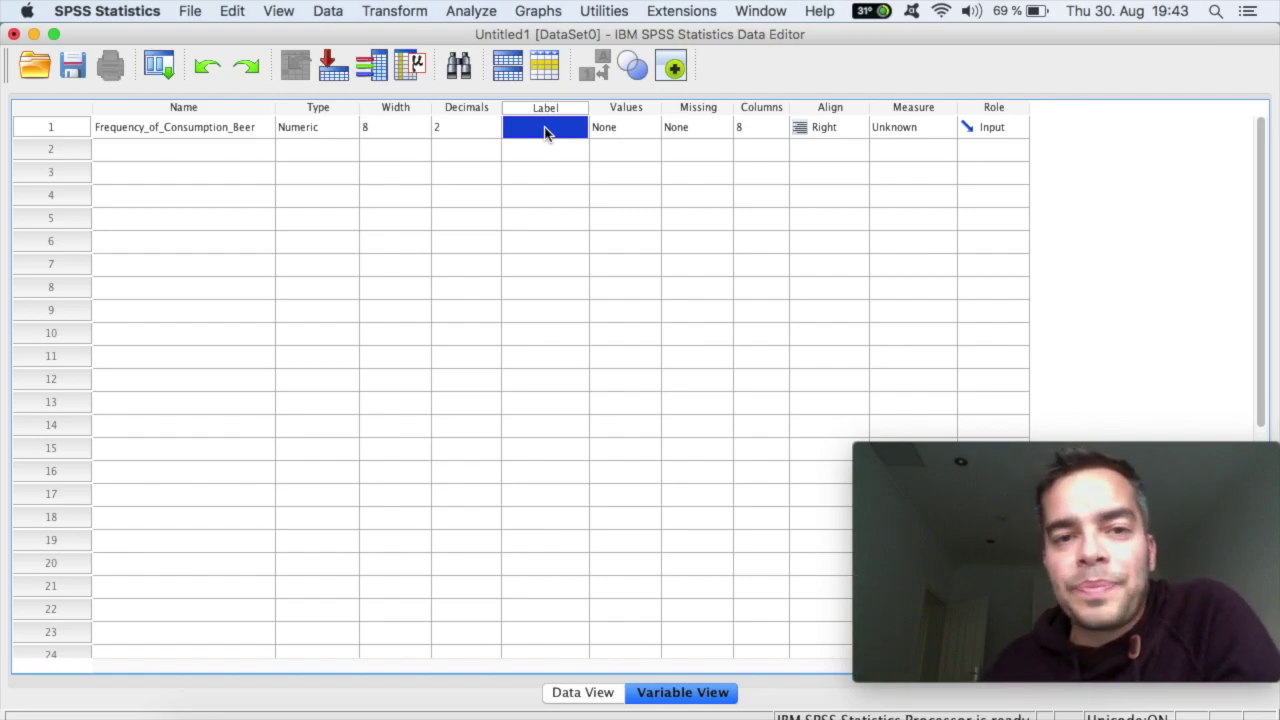
- Widen the Values column and open Value Labels for Frequency_of_Consumption_Beer
drag(661, 107, 682, 108)
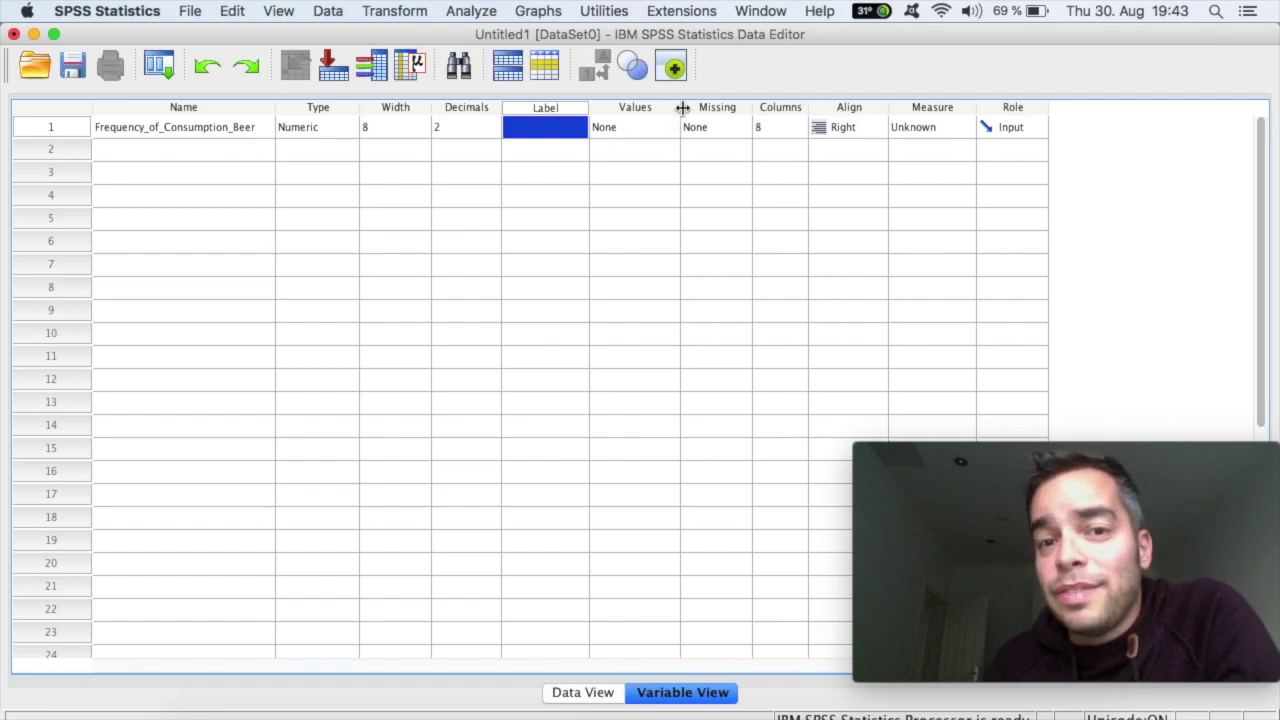
click(631, 146)
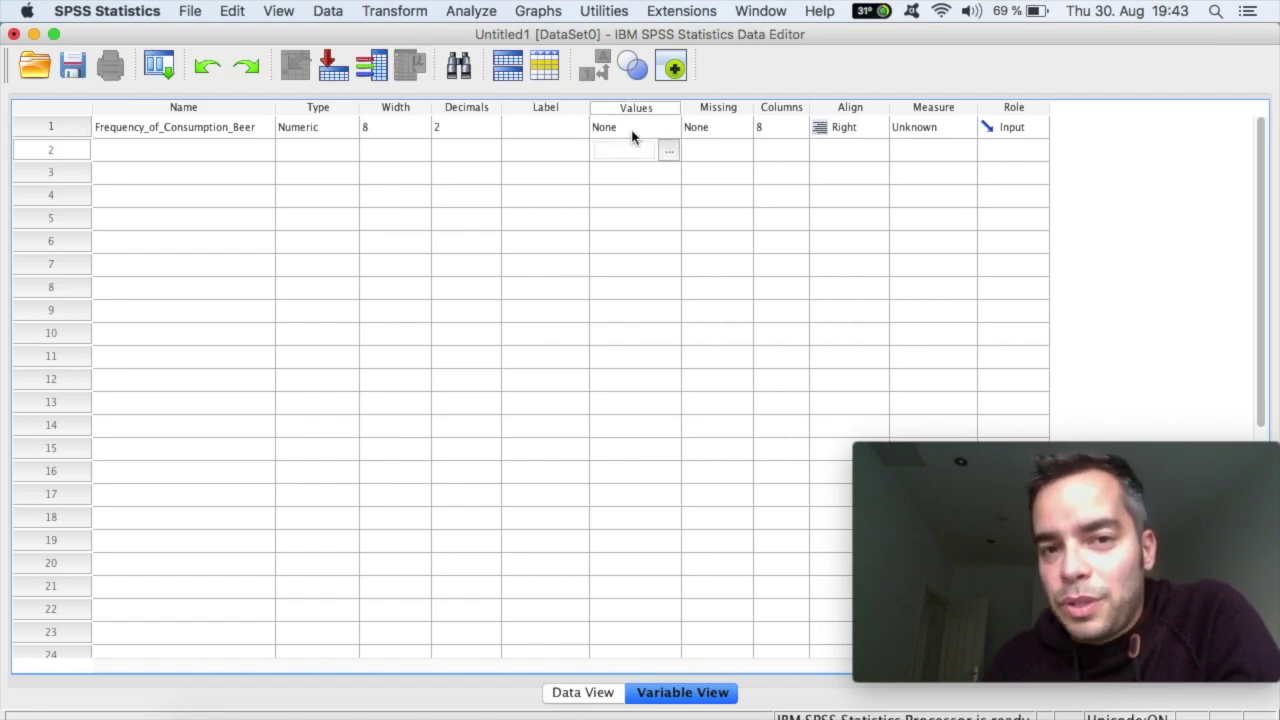
click(633, 131)
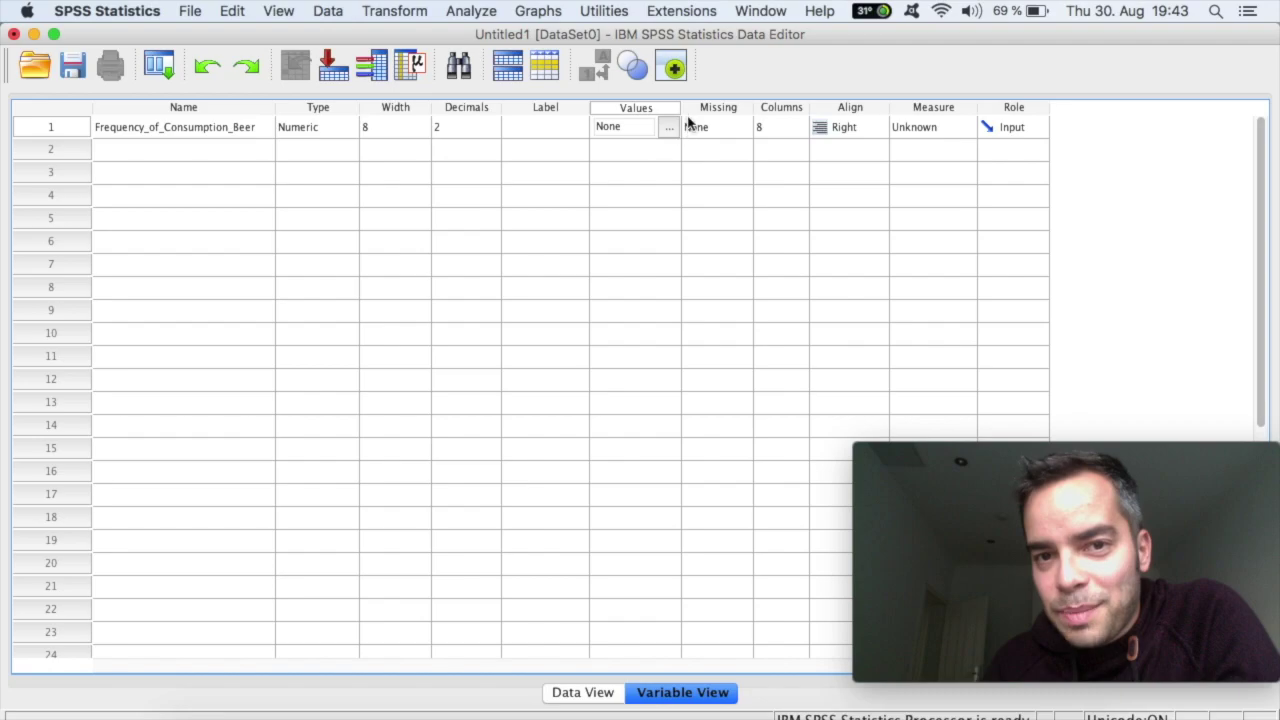
click(667, 134)
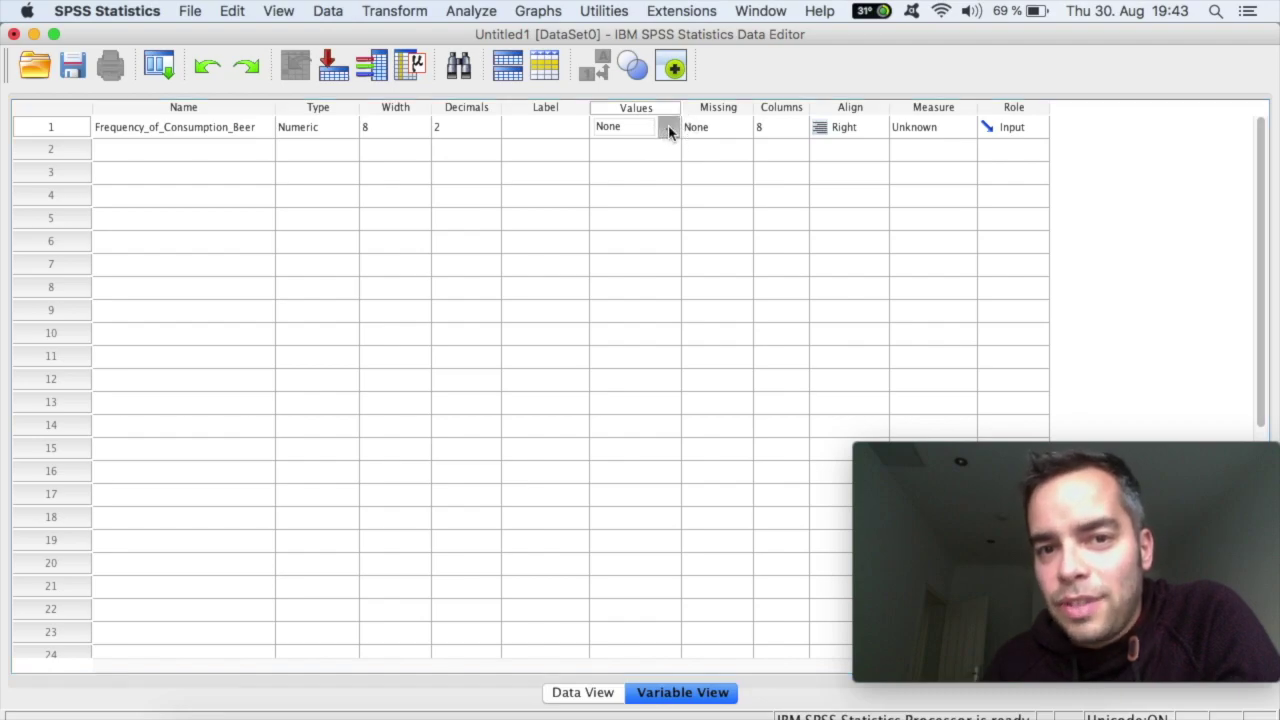
- Add value labels 1 = Never drink, 2 = Rarely and 3 = Sometimes
drag(708, 244, 675, 181)
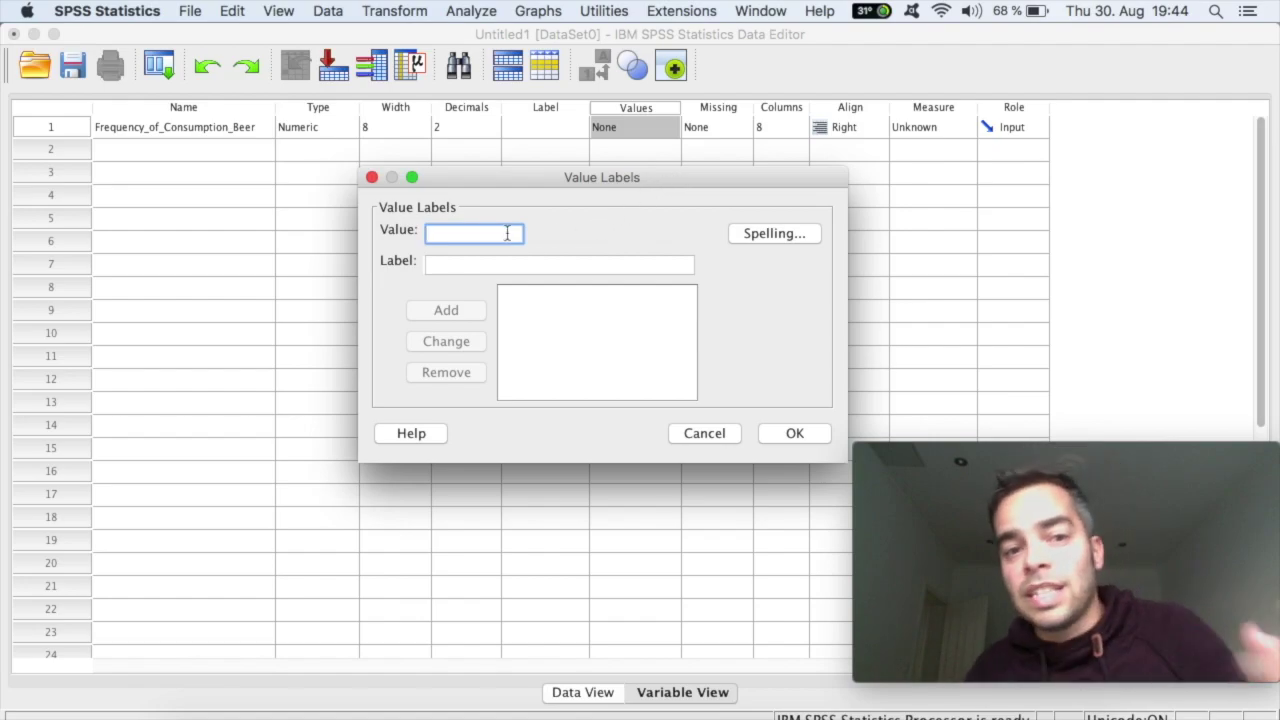
click(481, 264)
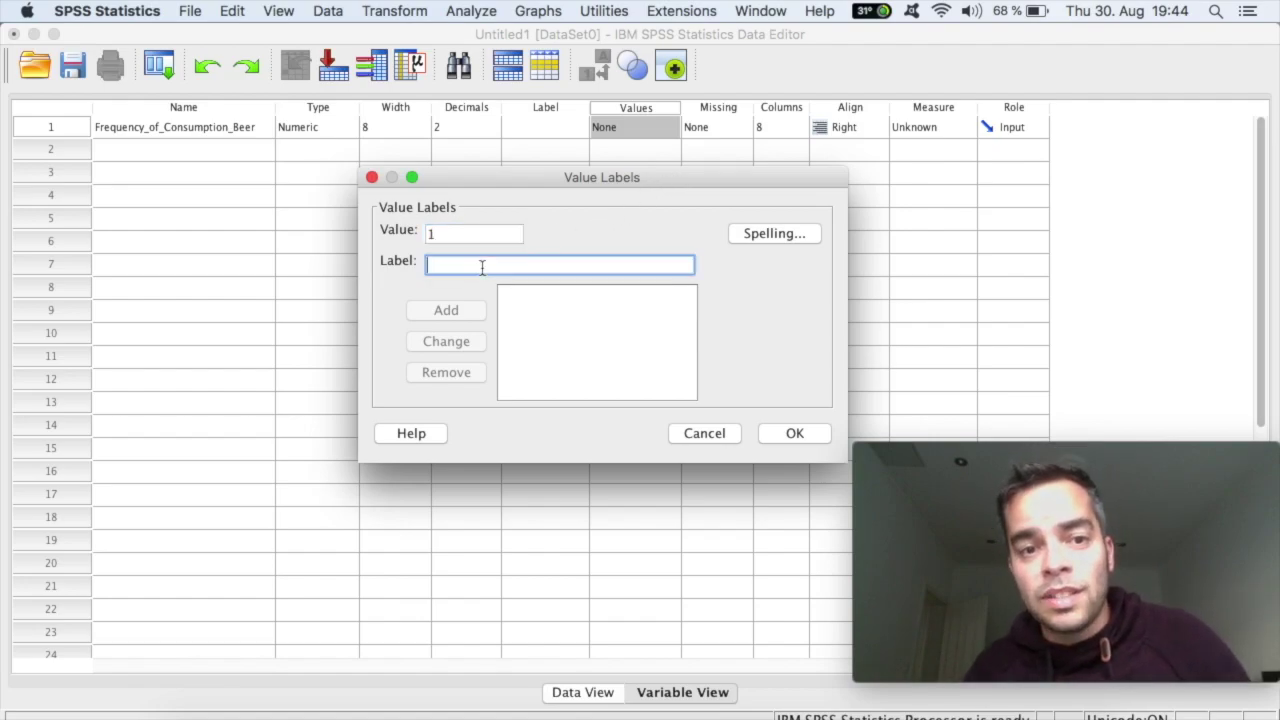
text(Never drink)
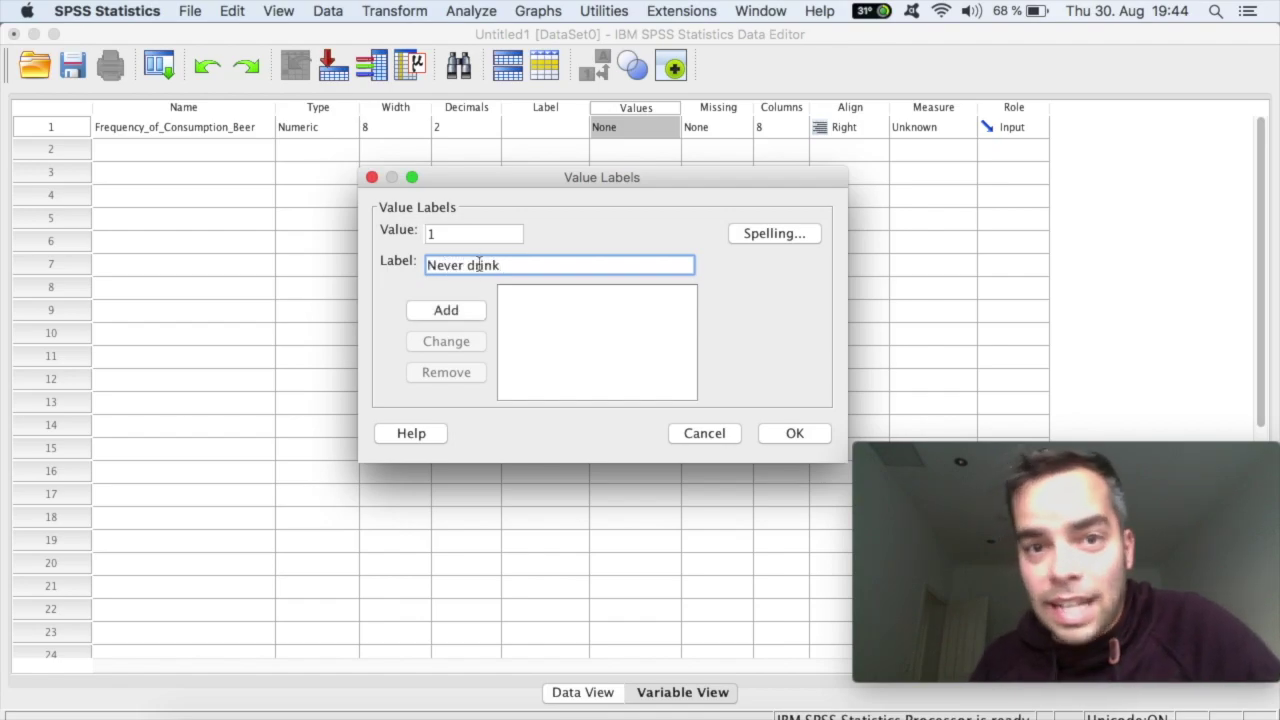
click(448, 311)
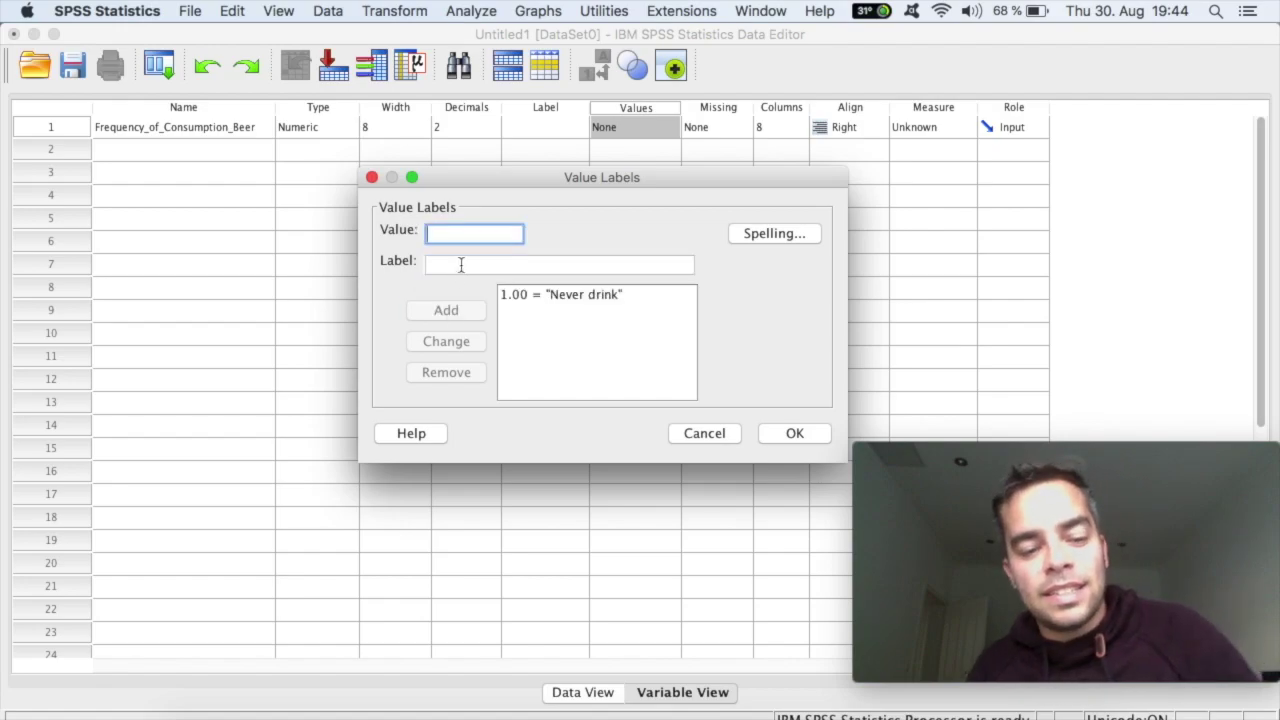
text(2)
click(456, 263)
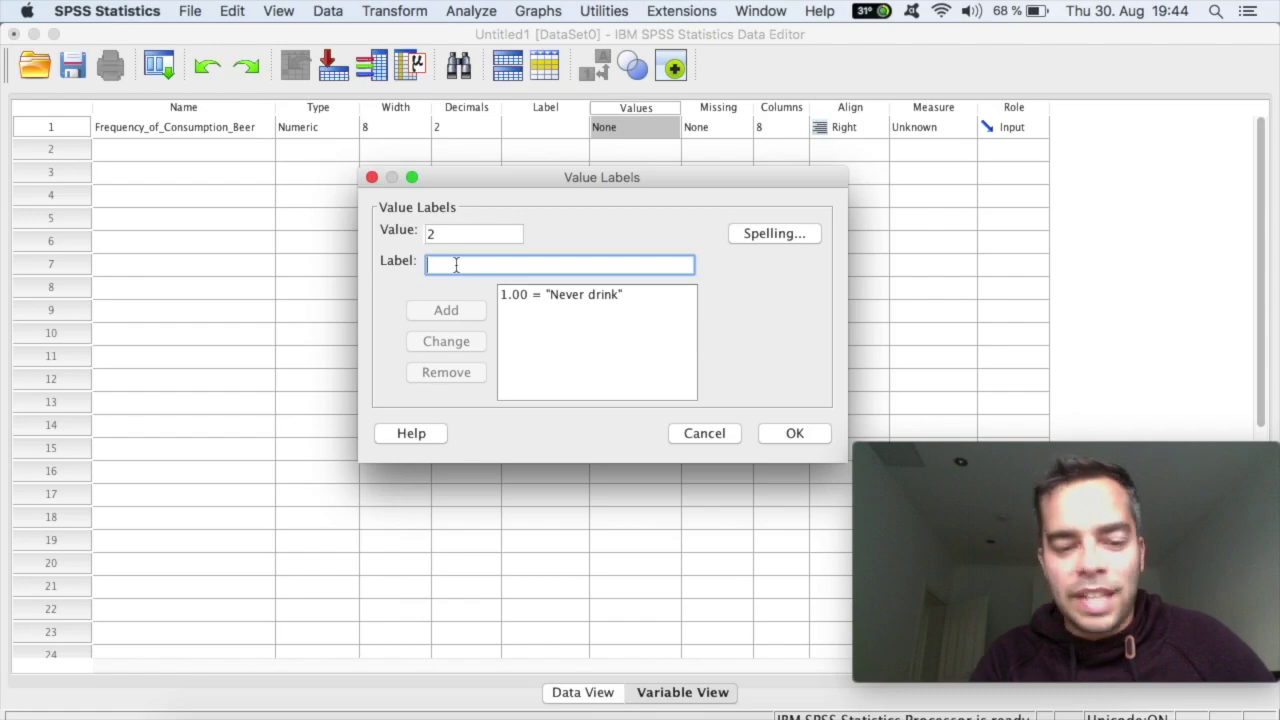
text(Rarely)
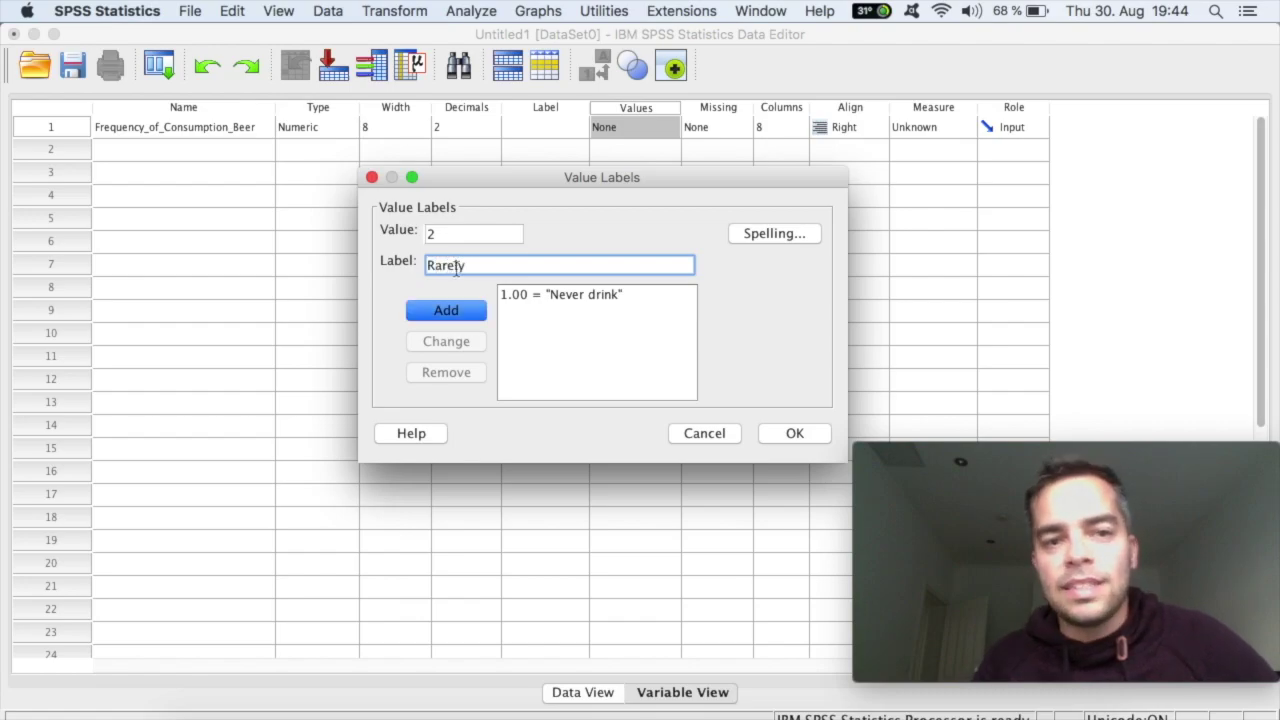
click(448, 314)
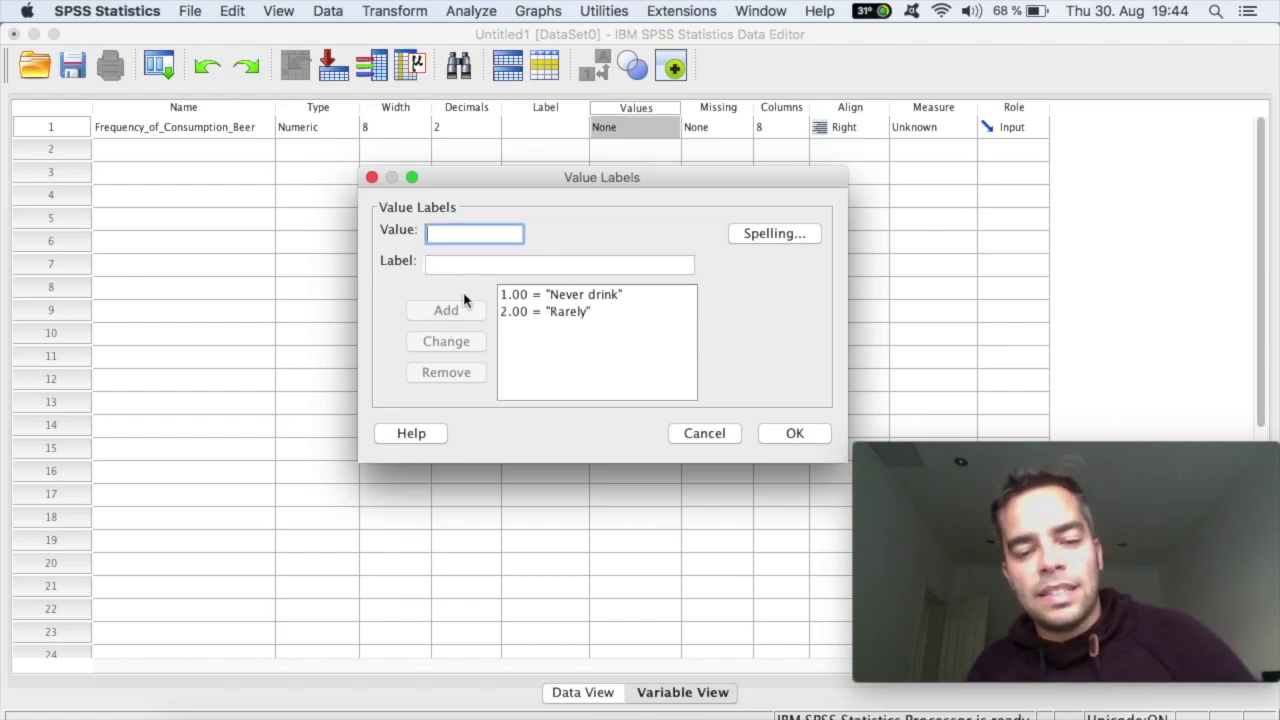
text(3)
click(456, 266)
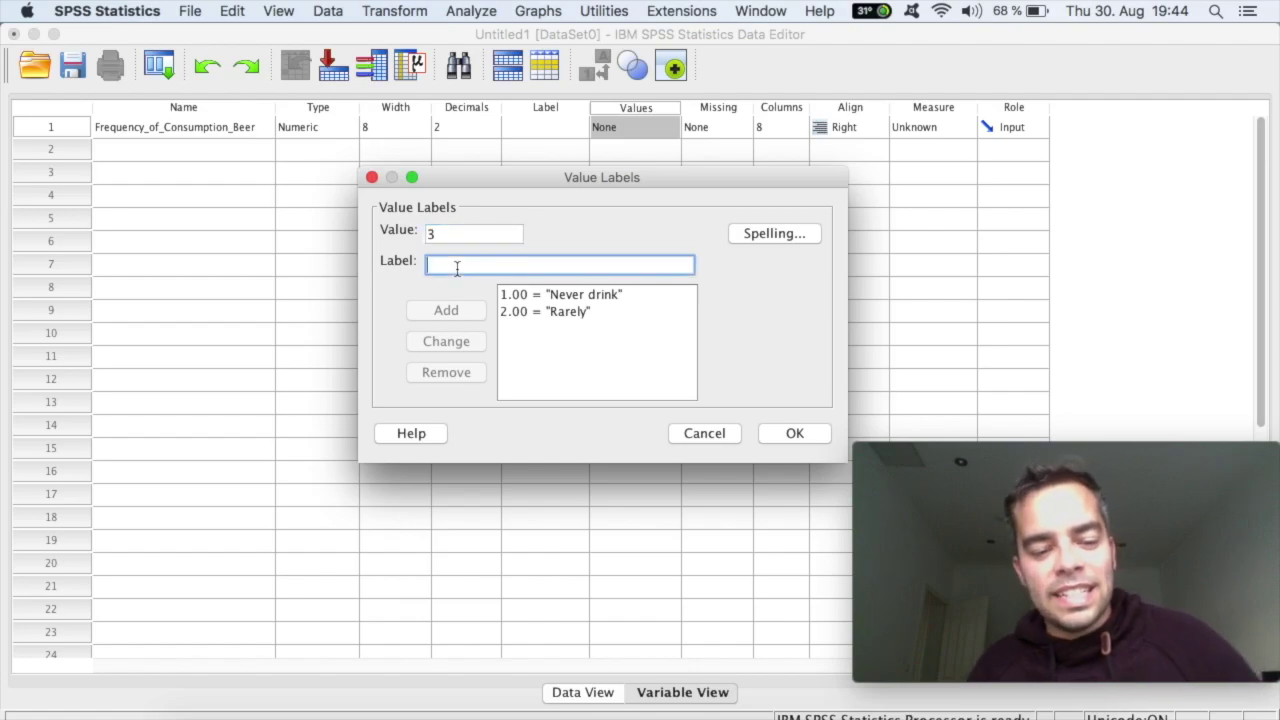
text(Sometimes)
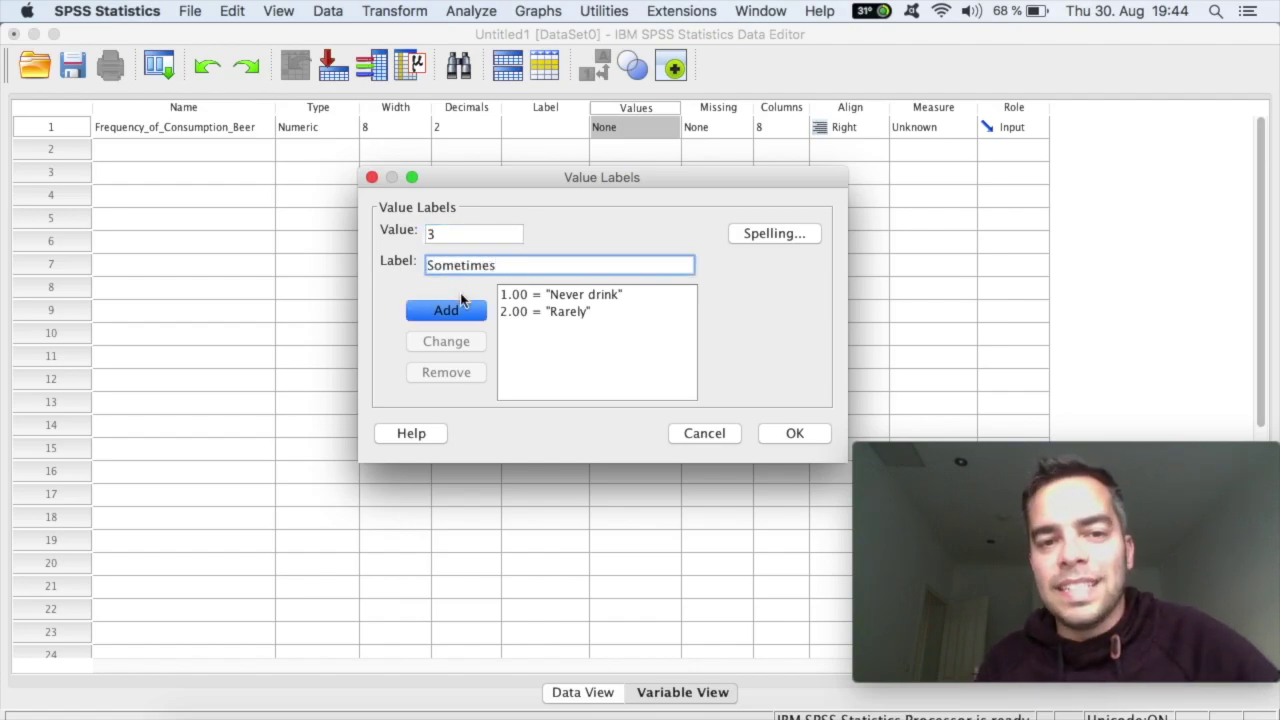
click(460, 310)
- Add value labels 4 = Often and 5 = Very often, then confirm the five labels
text(4)
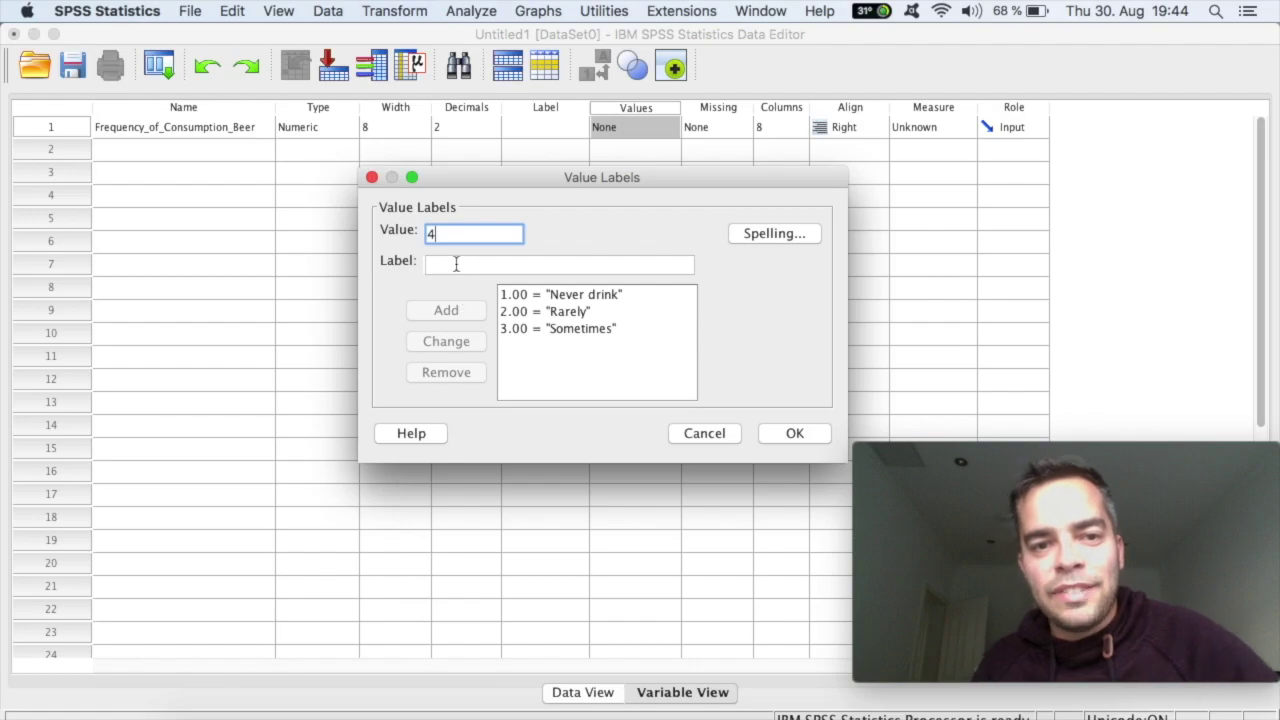
click(449, 265)
text(Often)
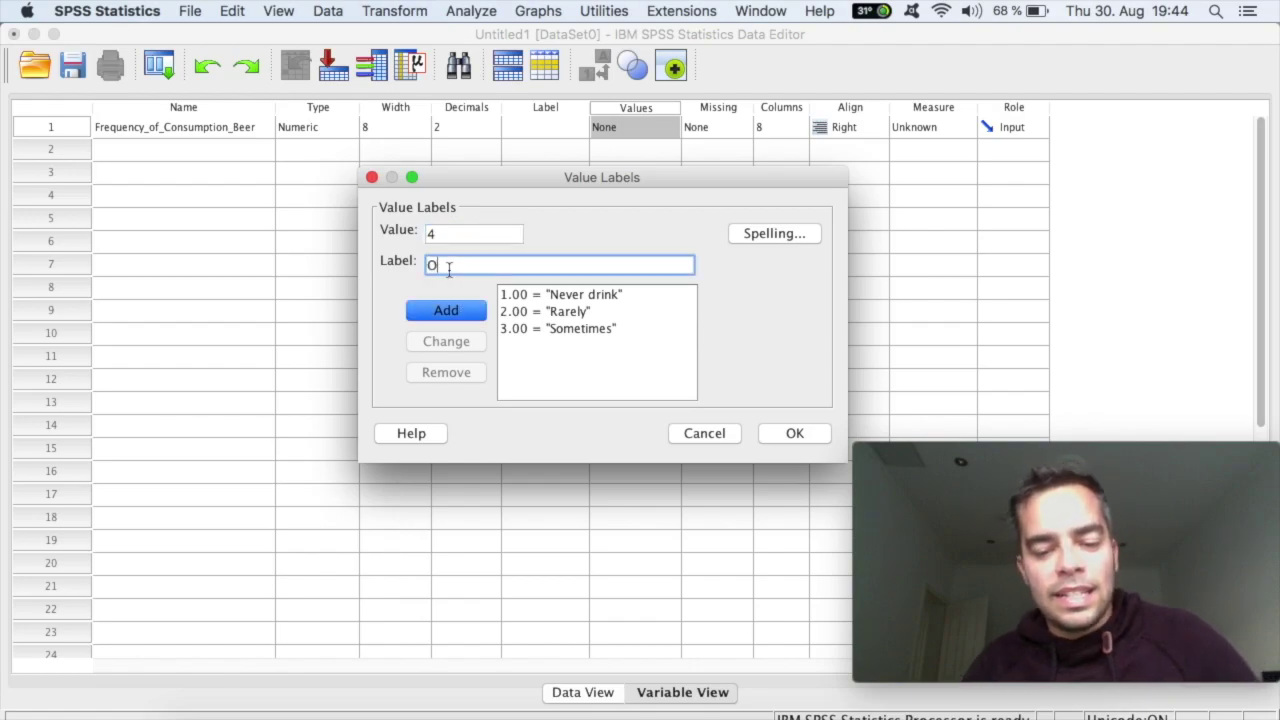
click(417, 318)
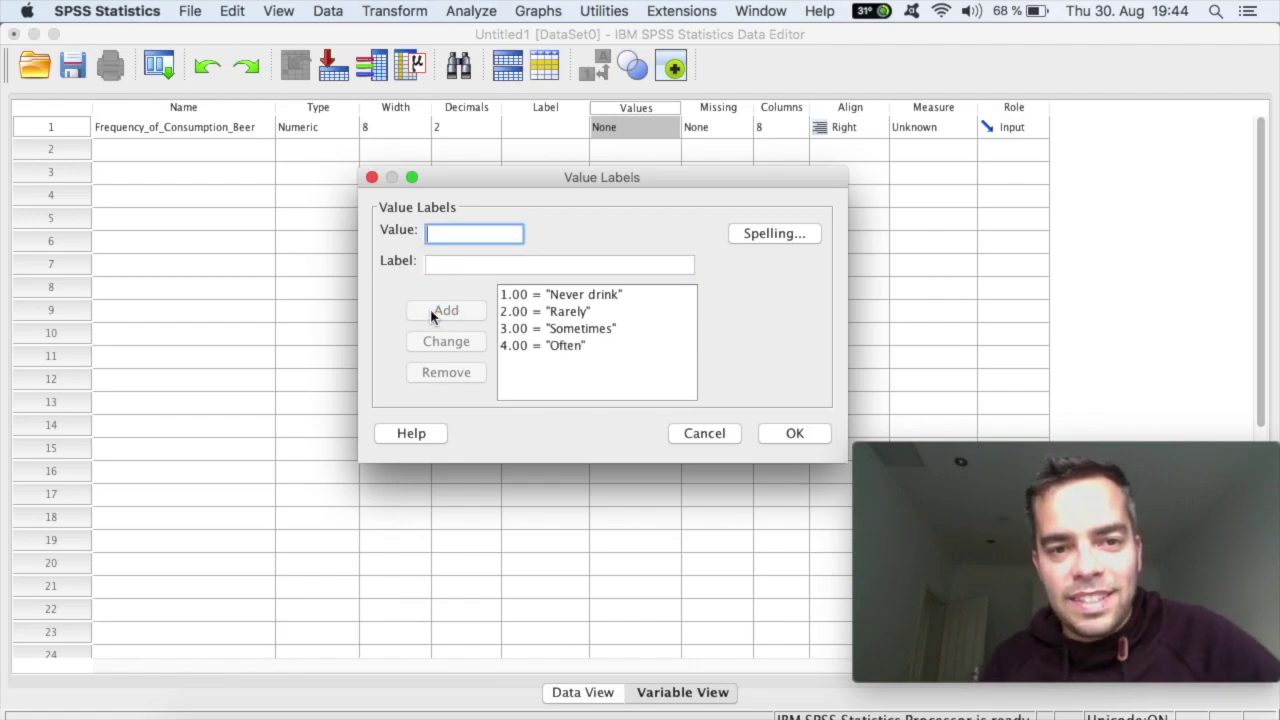
text(5)
click(455, 265)
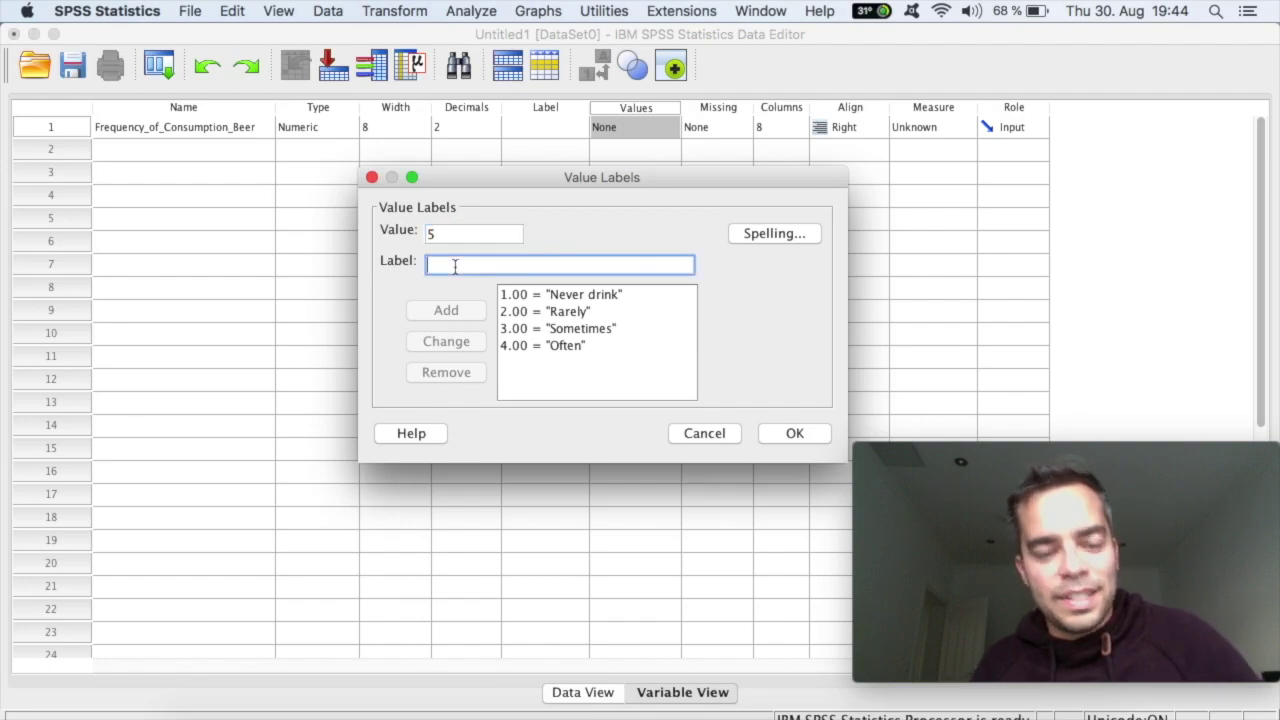
text(Very ofte)
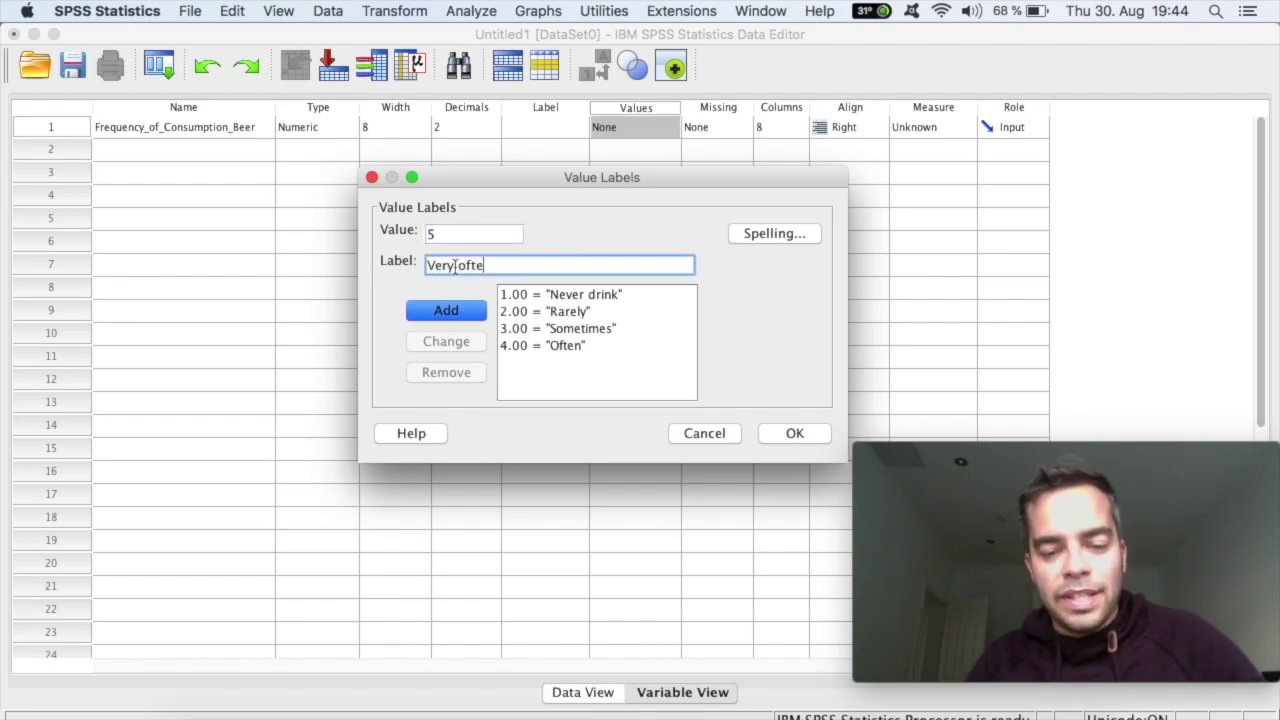
text(n)
click(467, 318)
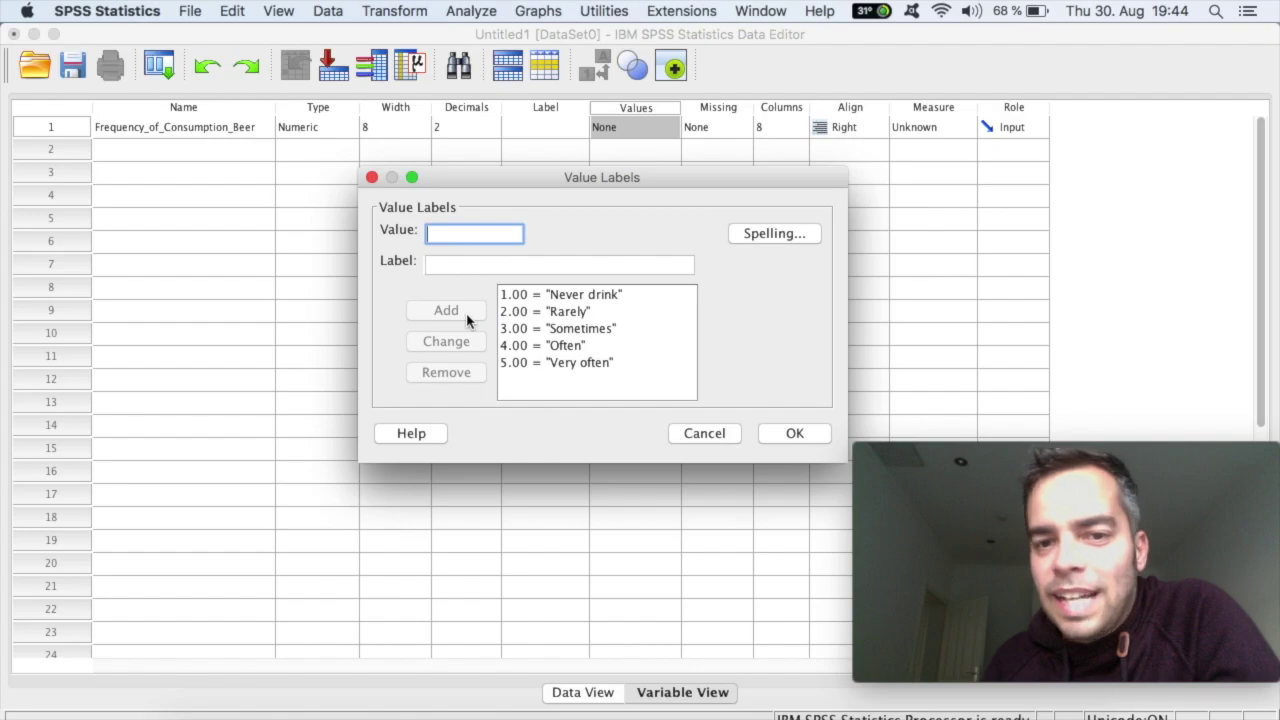
click(791, 433)
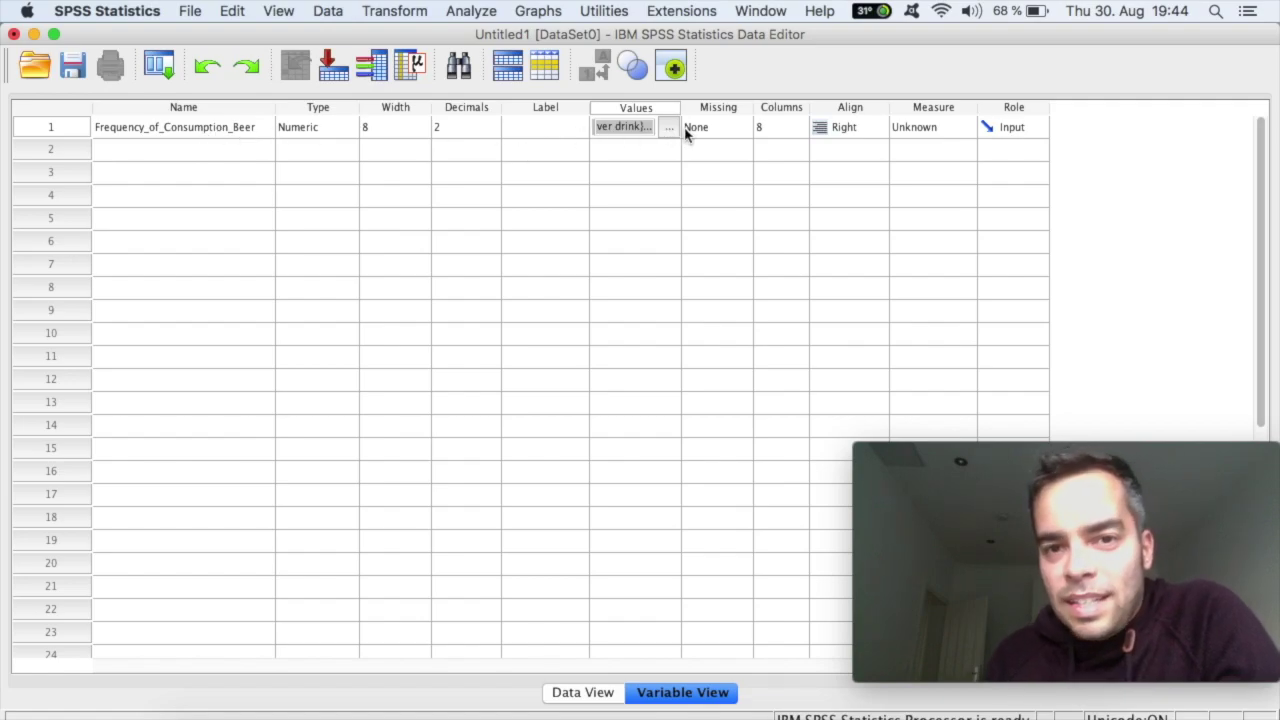
- Copy Frequency_of_Consumption_Beer's value labels into row 2, creating VAR00001 with the same labels
click(630, 170)
right_click(623, 129)
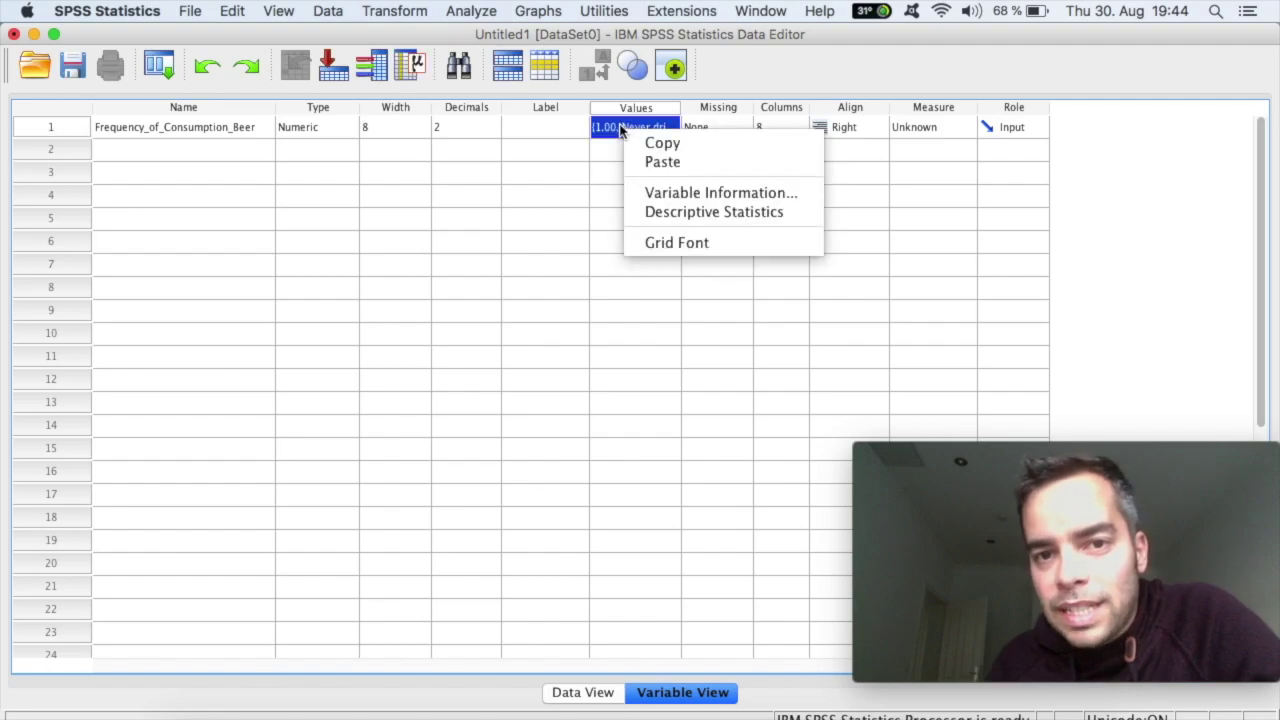
click(680, 147)
right_click(607, 152)
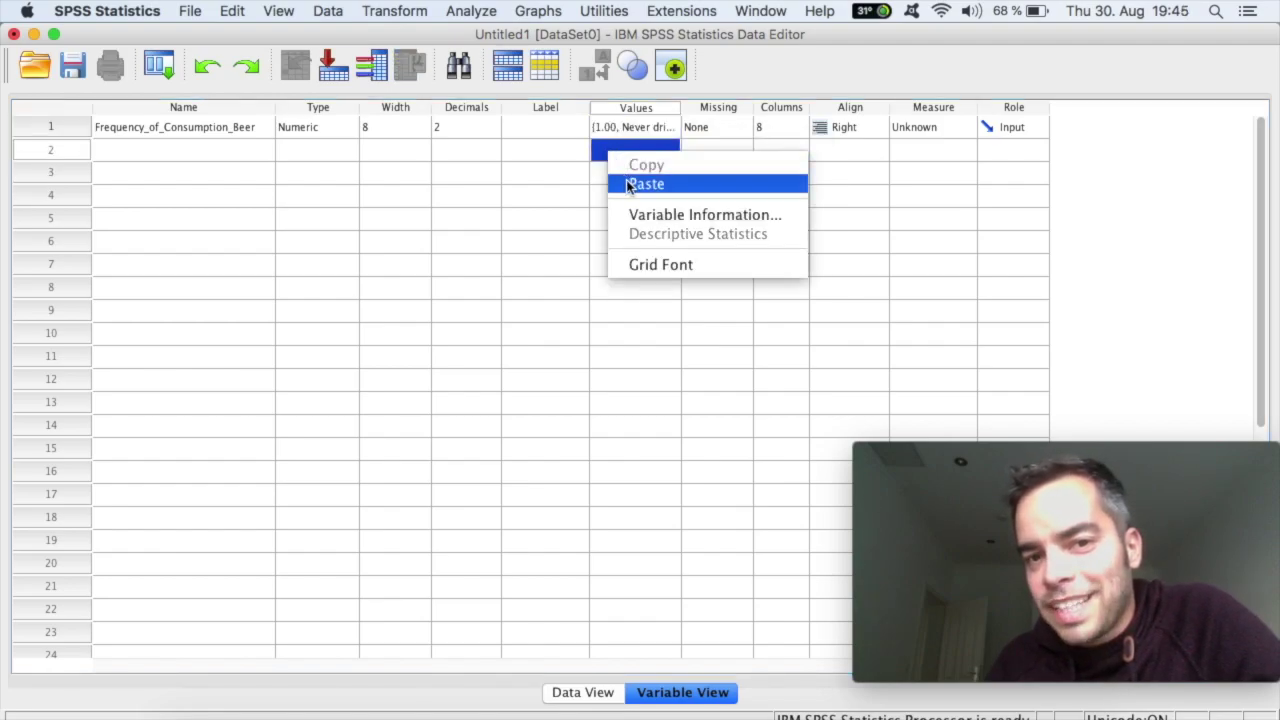
click(640, 186)
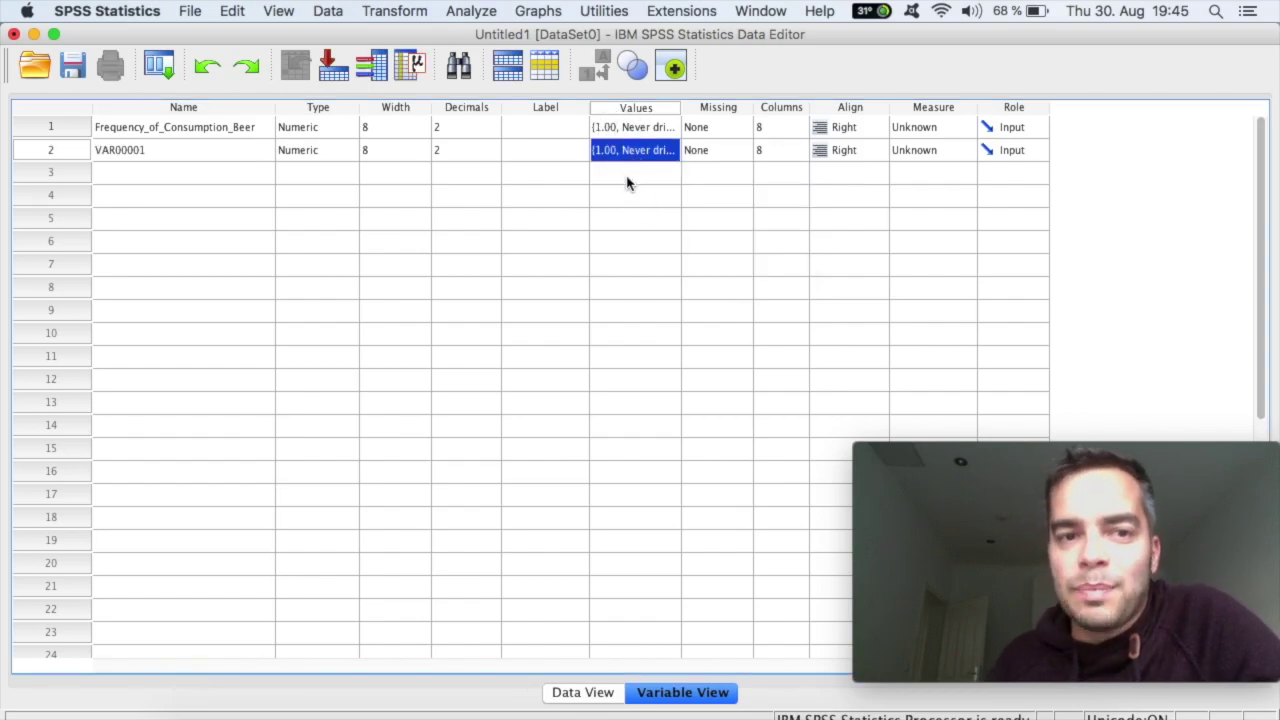
click(626, 185)
click(623, 151)
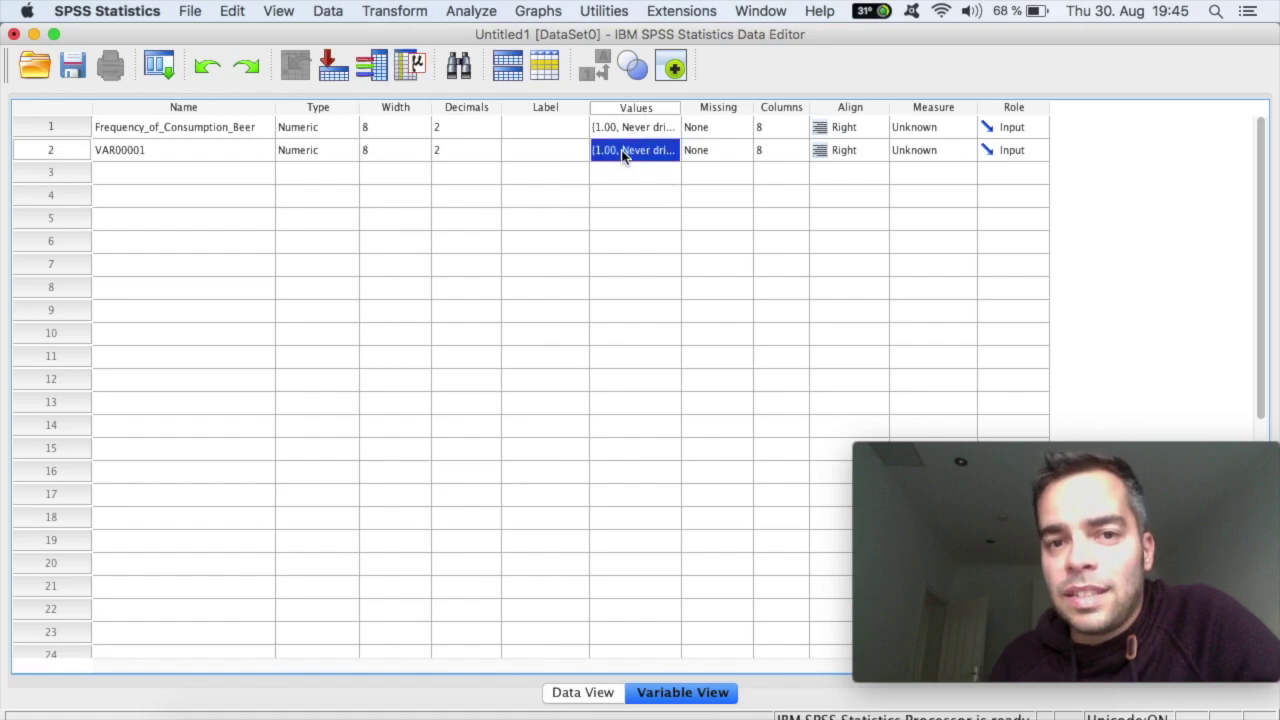
right_click(622, 152)
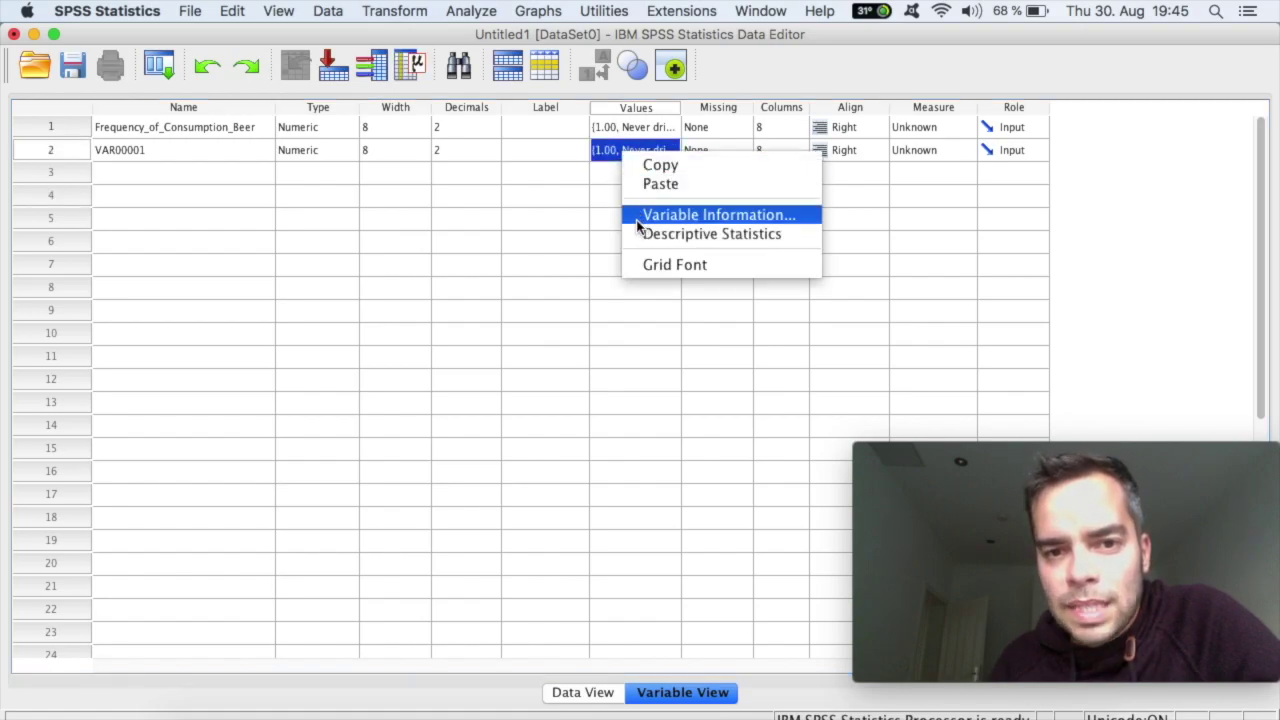
click(608, 211)
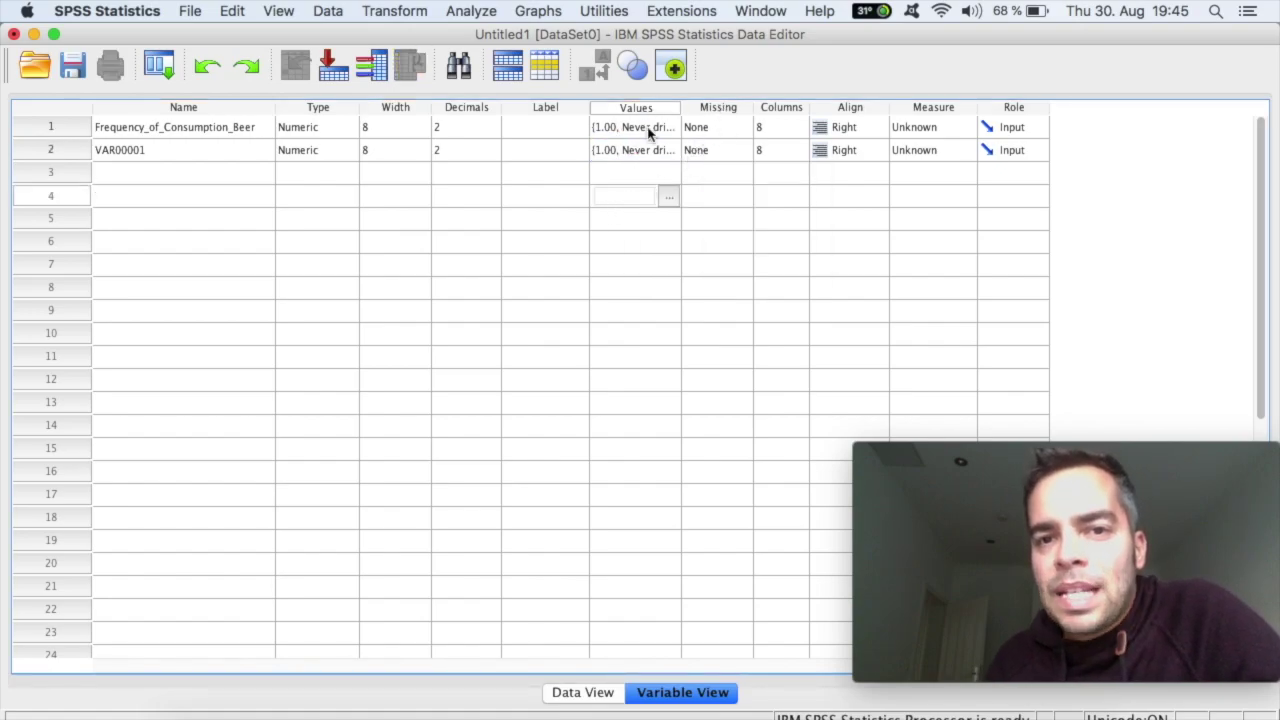
- Widen the Missing and Columns columns of the variable grid slightly
click(749, 130)
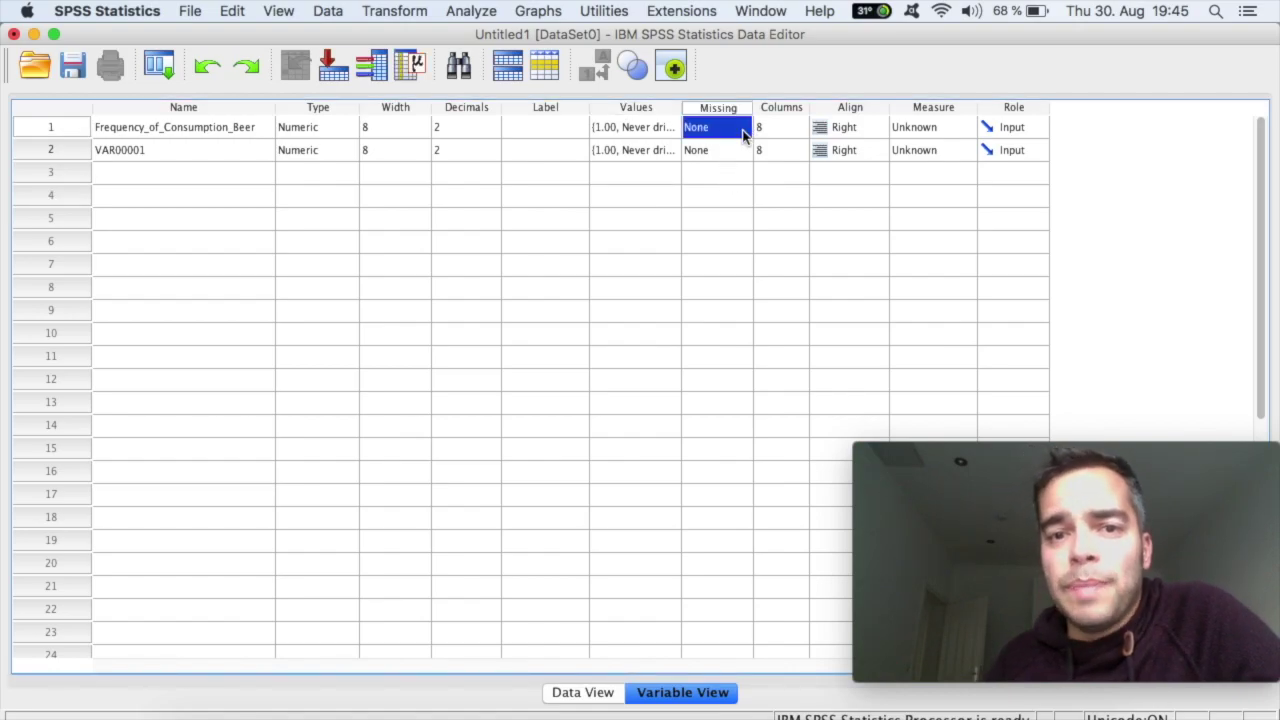
drag(753, 107, 768, 107)
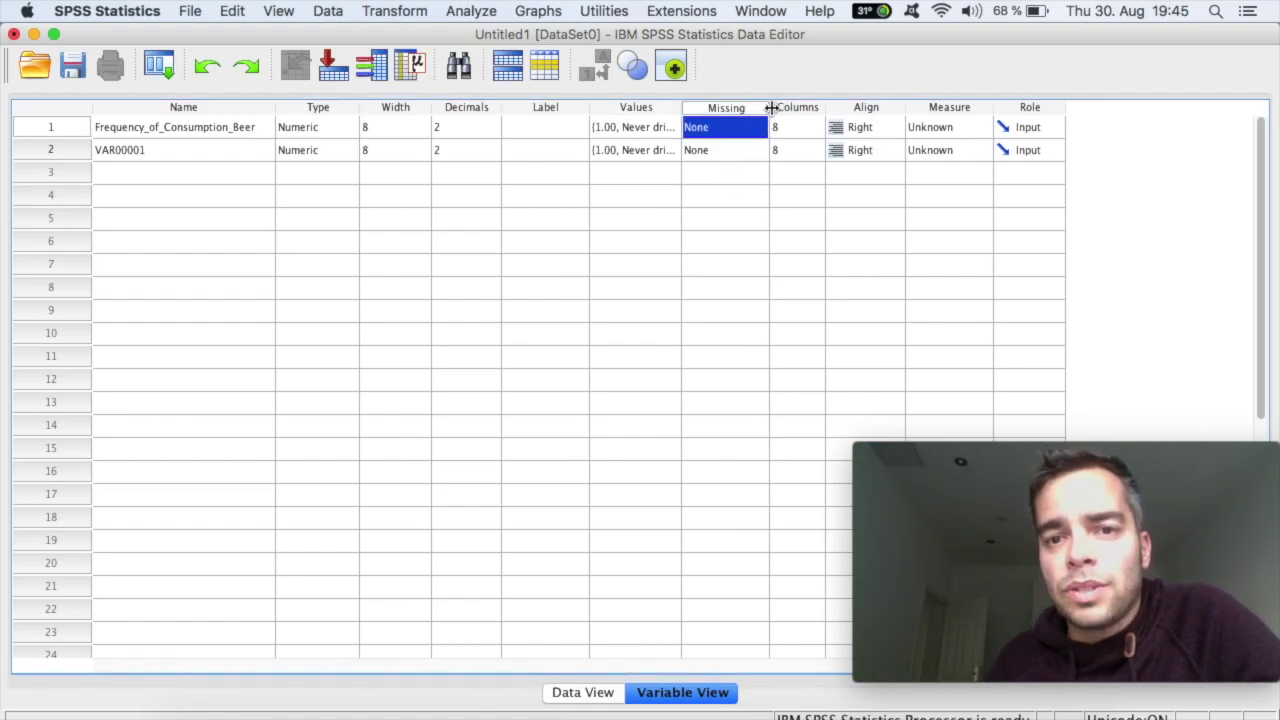
click(726, 202)
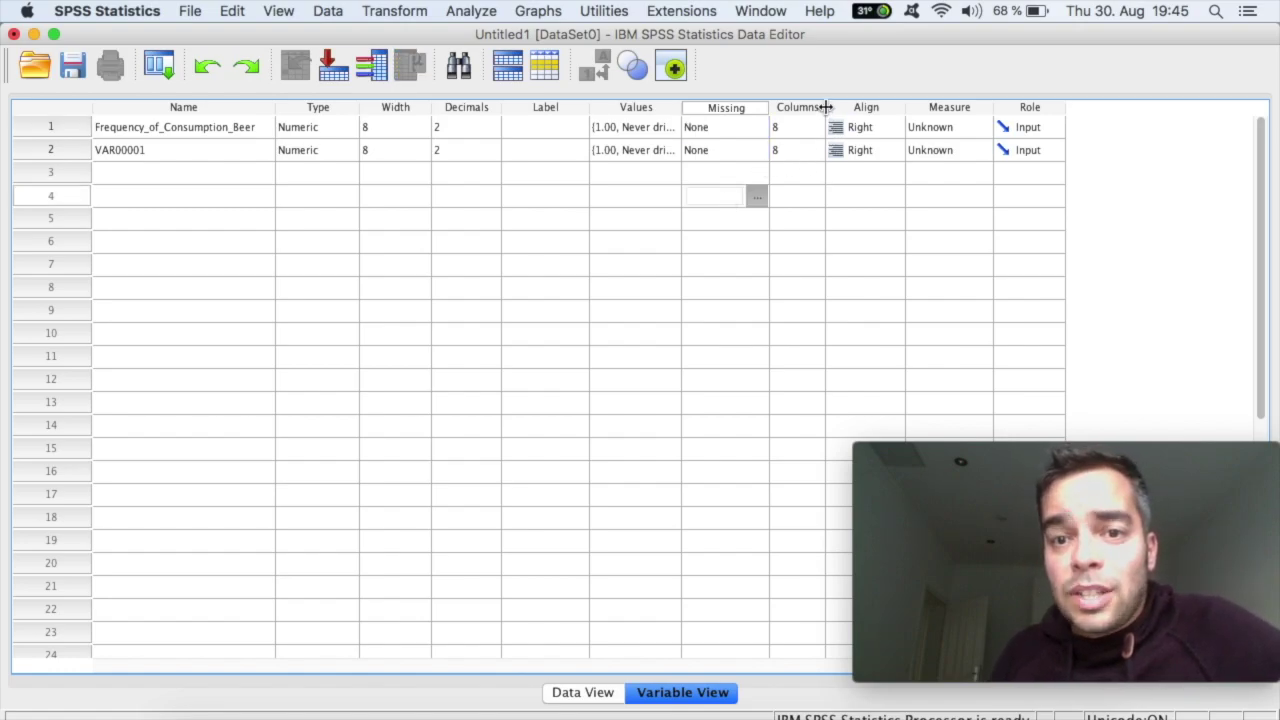
drag(825, 107, 832, 107)
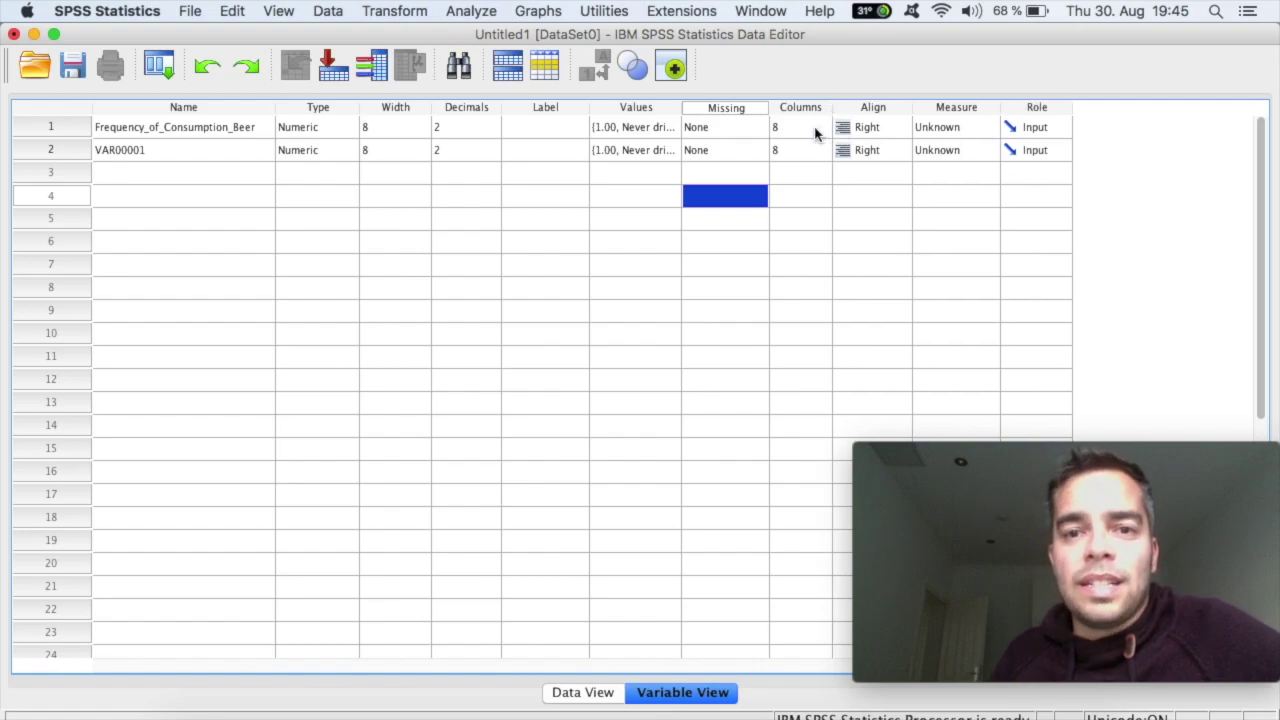
- Leave the beer variable's column width at 8 and its alignment Right
click(816, 128)
click(823, 131)
click(823, 123)
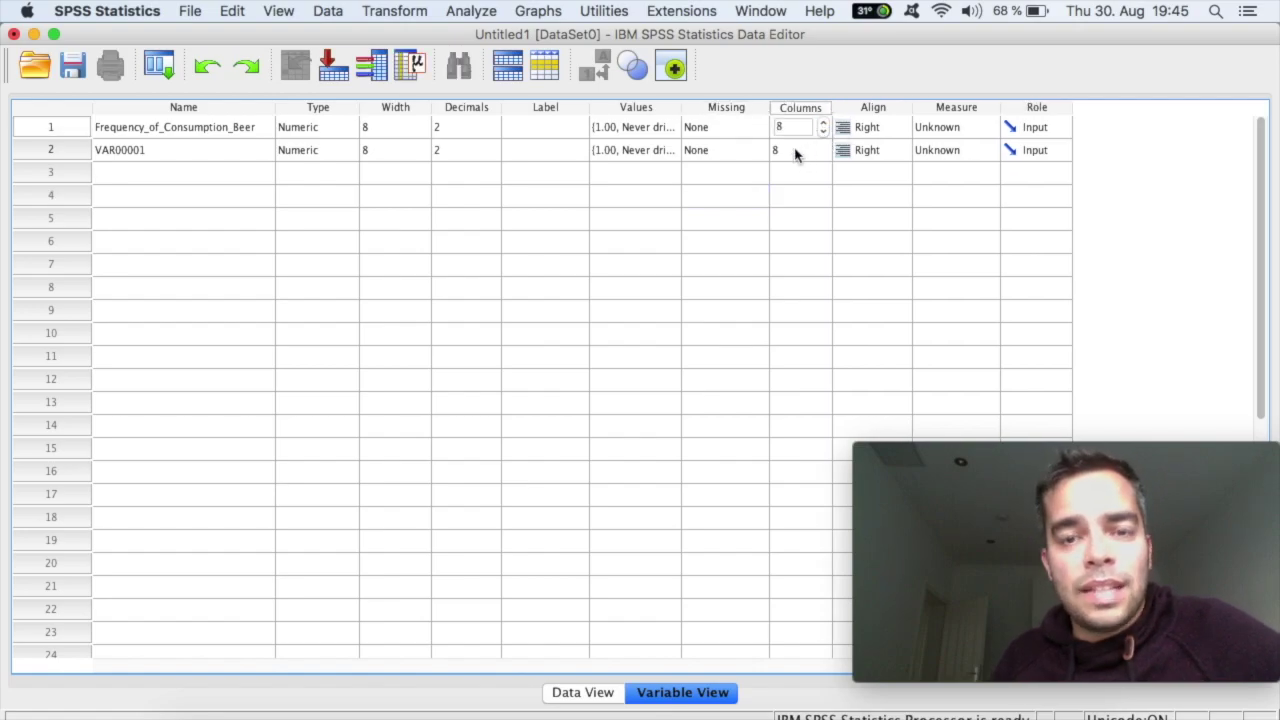
click(737, 179)
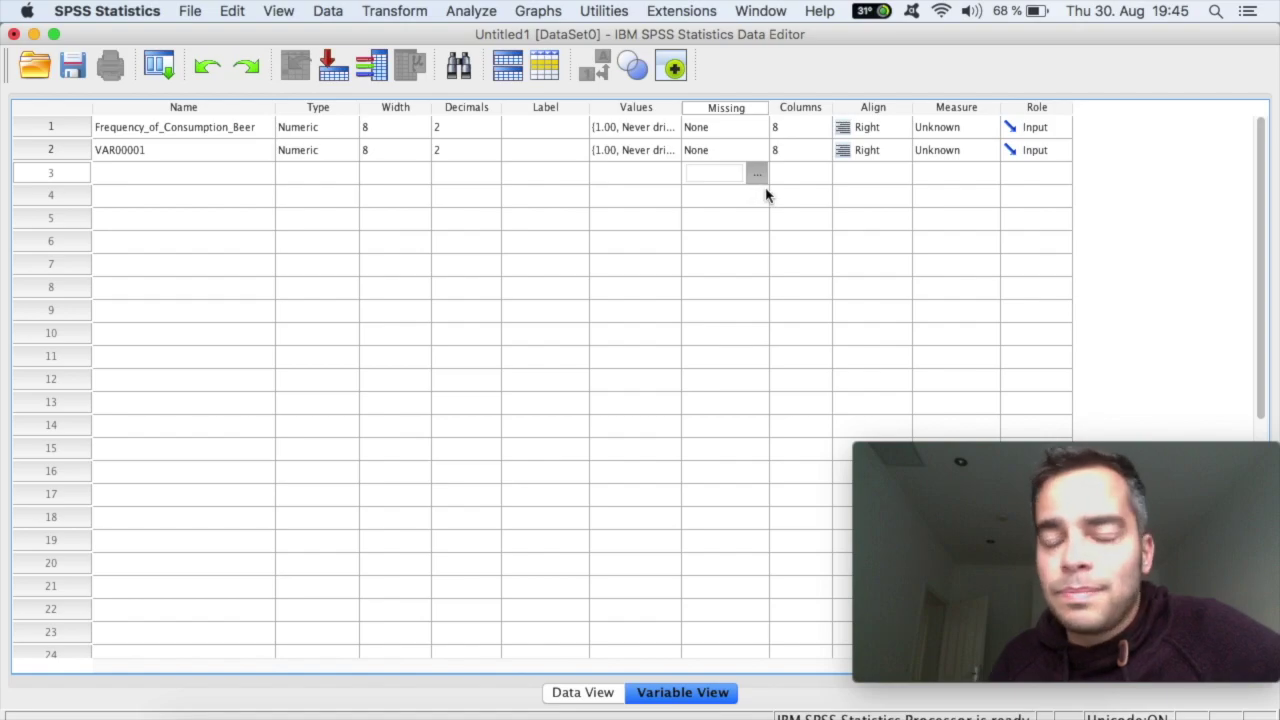
click(899, 129)
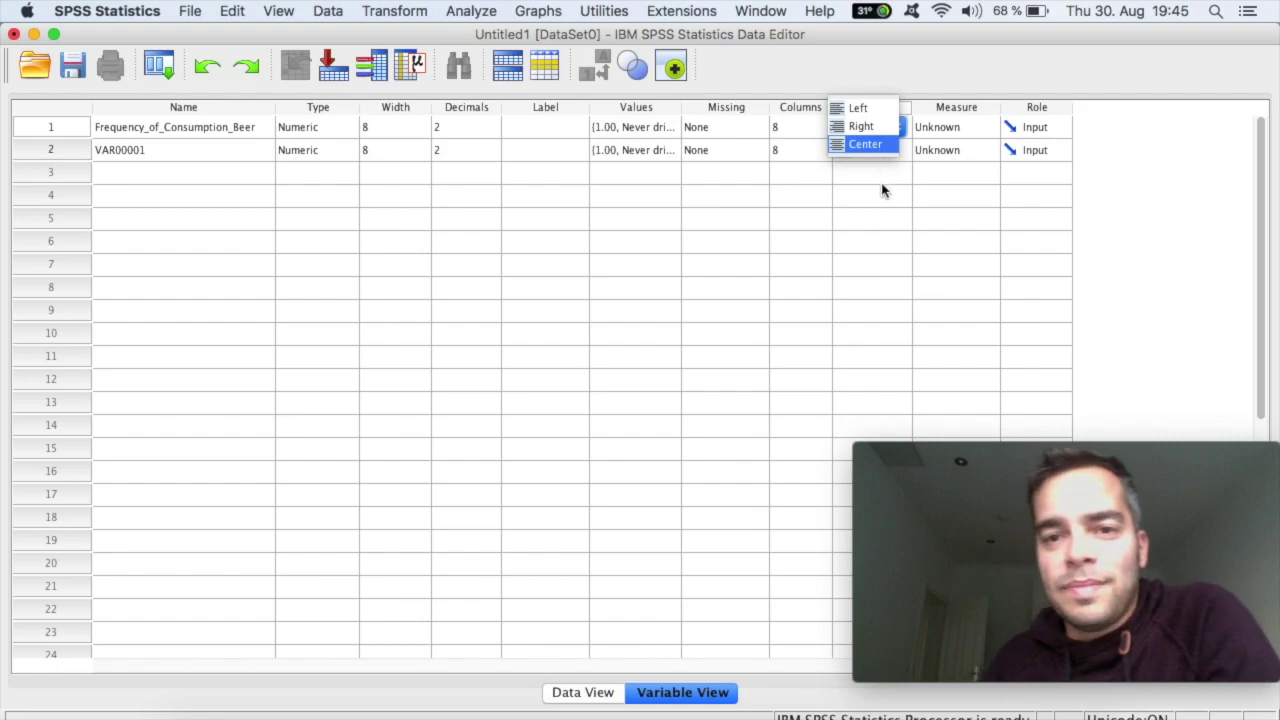
click(812, 173)
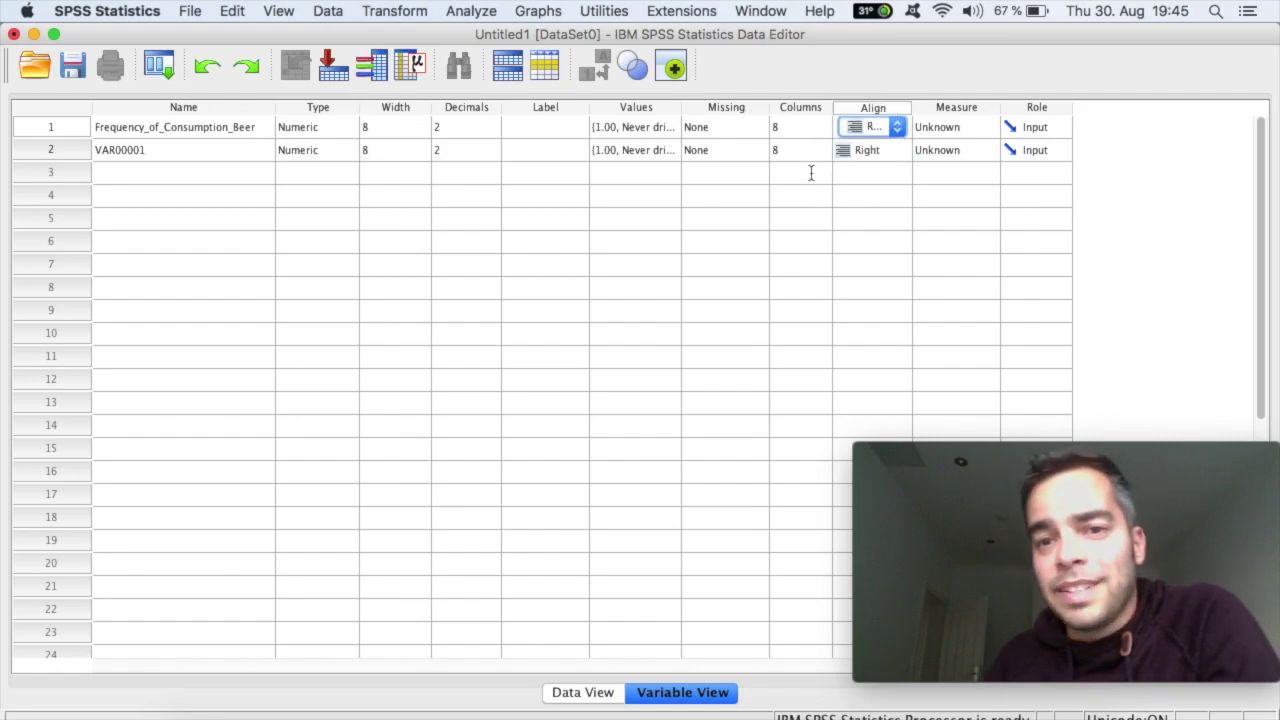
click(812, 173)
- Change Frequency_of_Consumption_Beer's Measure from Unknown to Scale
click(993, 128)
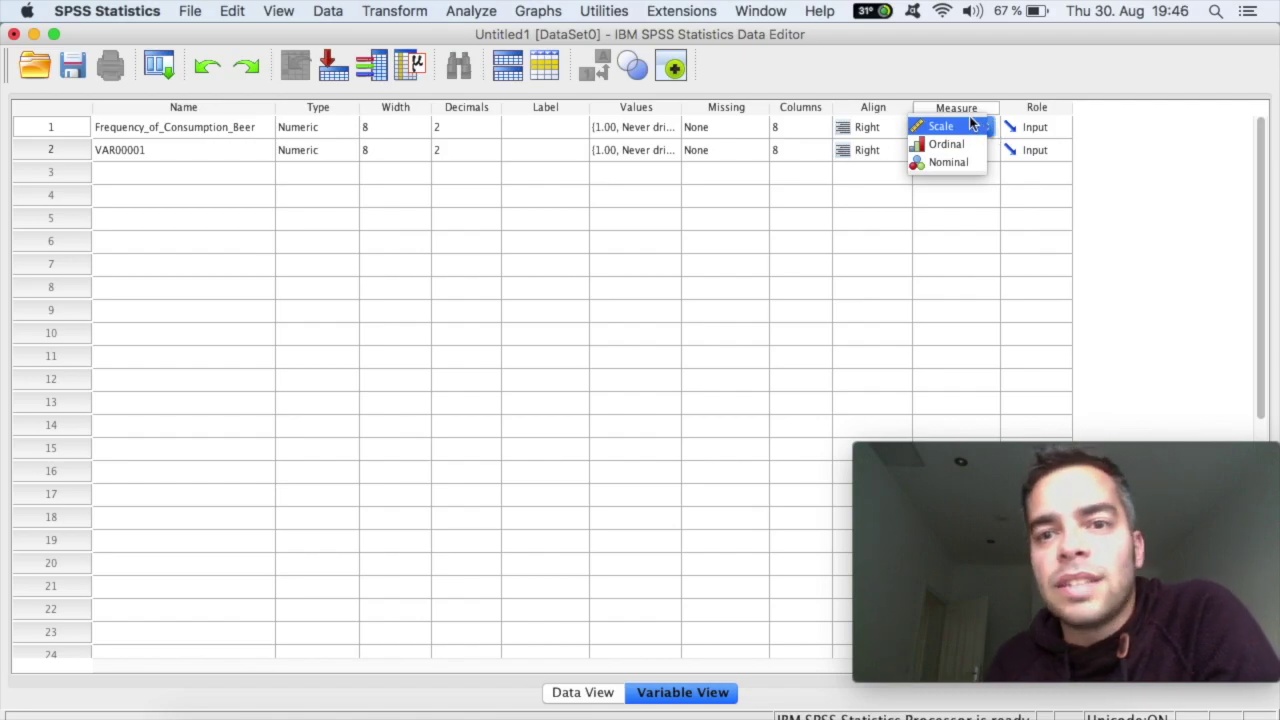
click(967, 127)
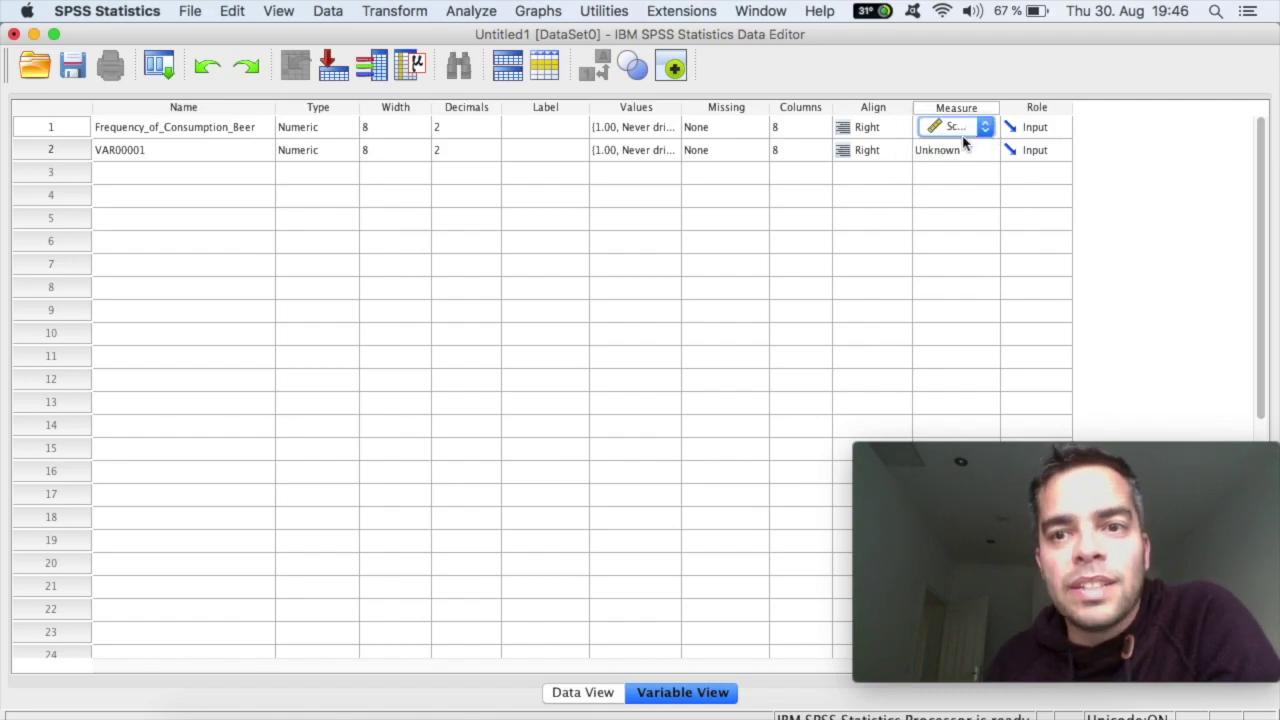
click(938, 218)
click(860, 197)
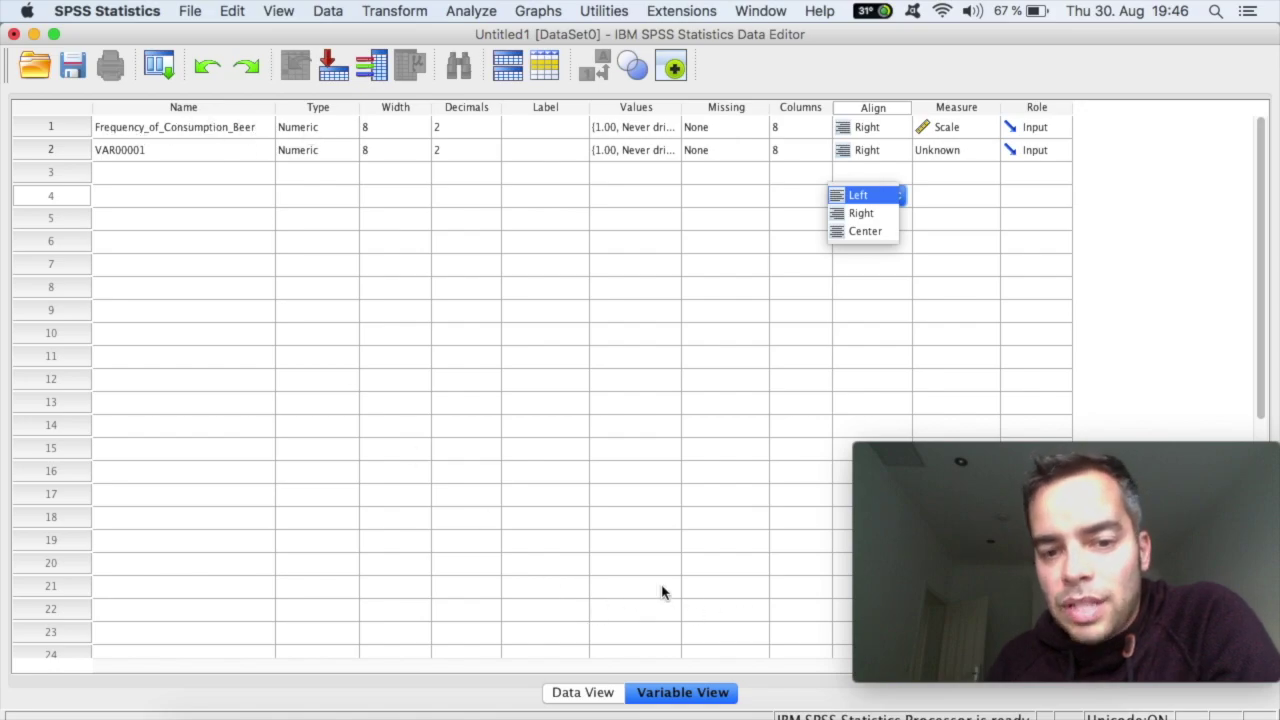
- In Data View, widen the Frequency_of_Consumption_Beer column to 27 so its full name shows
click(588, 698)
click(588, 698)
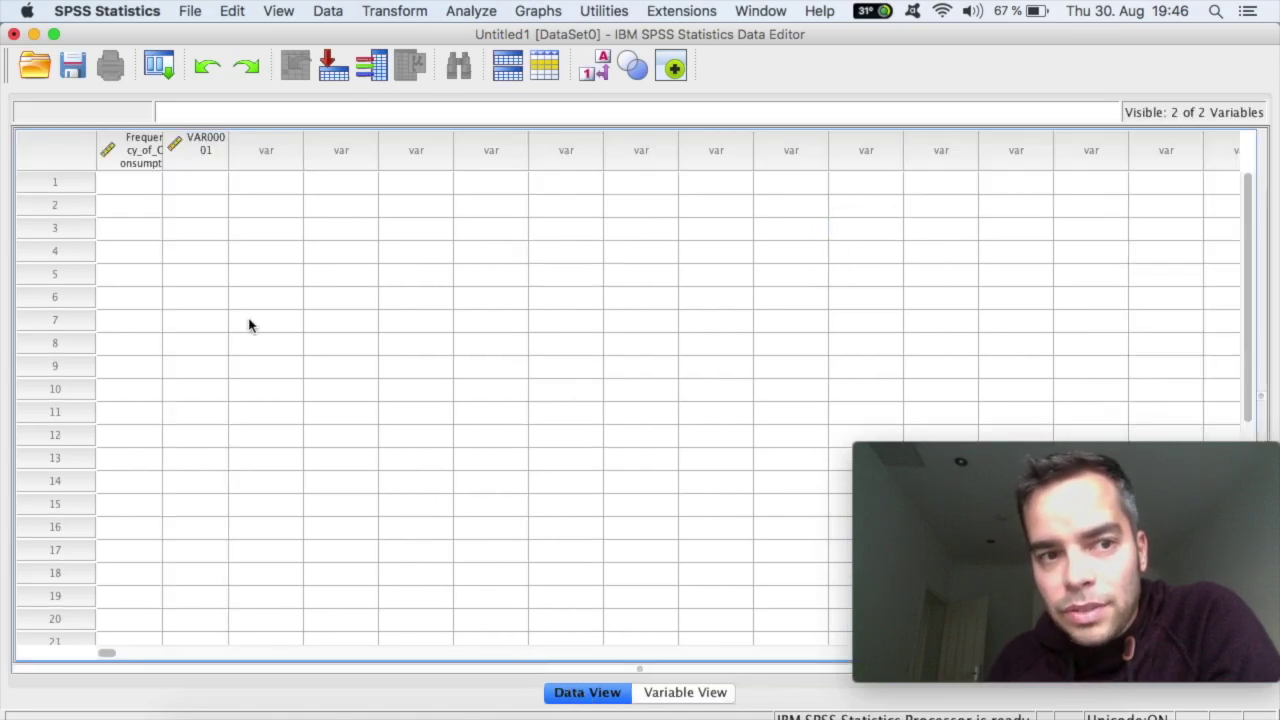
drag(160, 163, 295, 152)
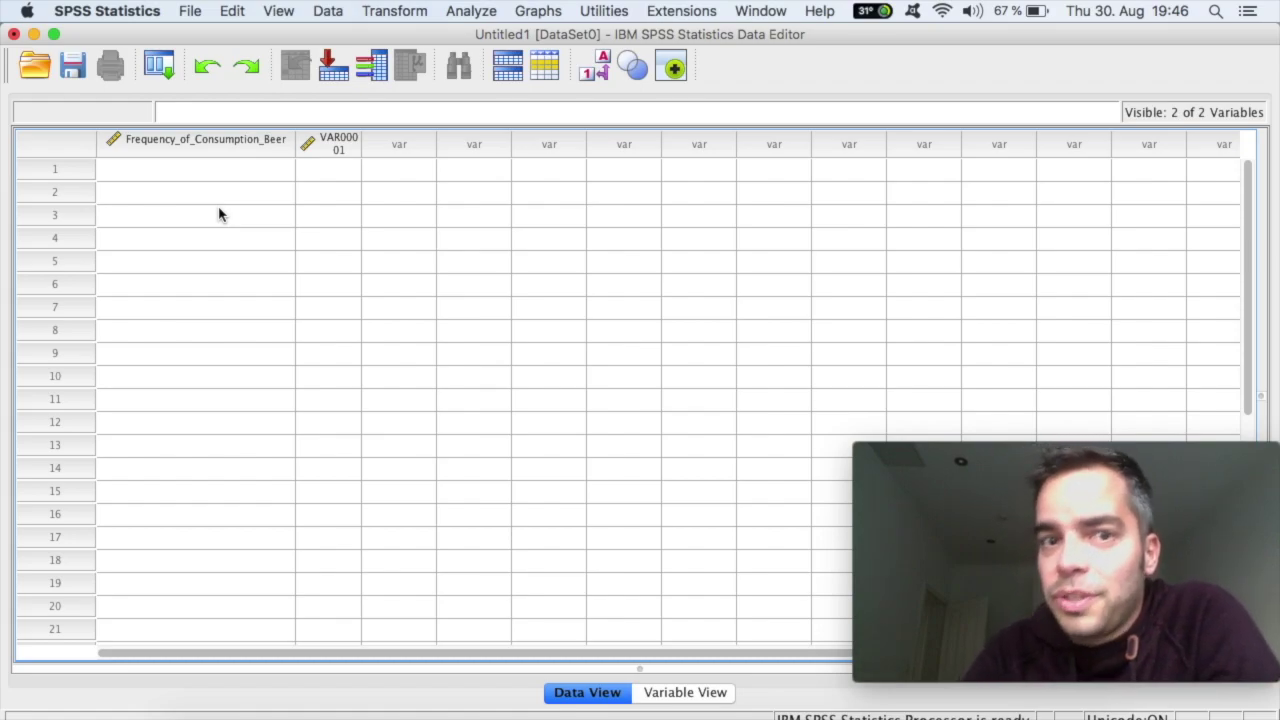
click(464, 12)
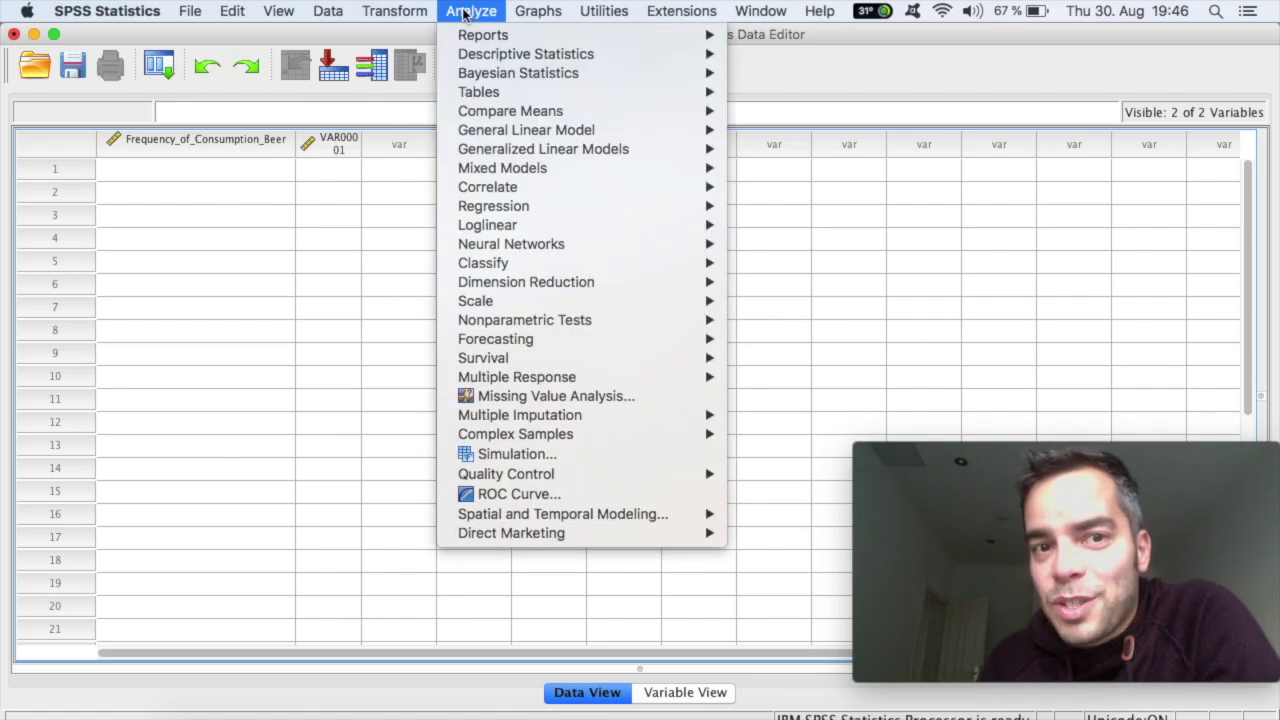
click(323, 308)
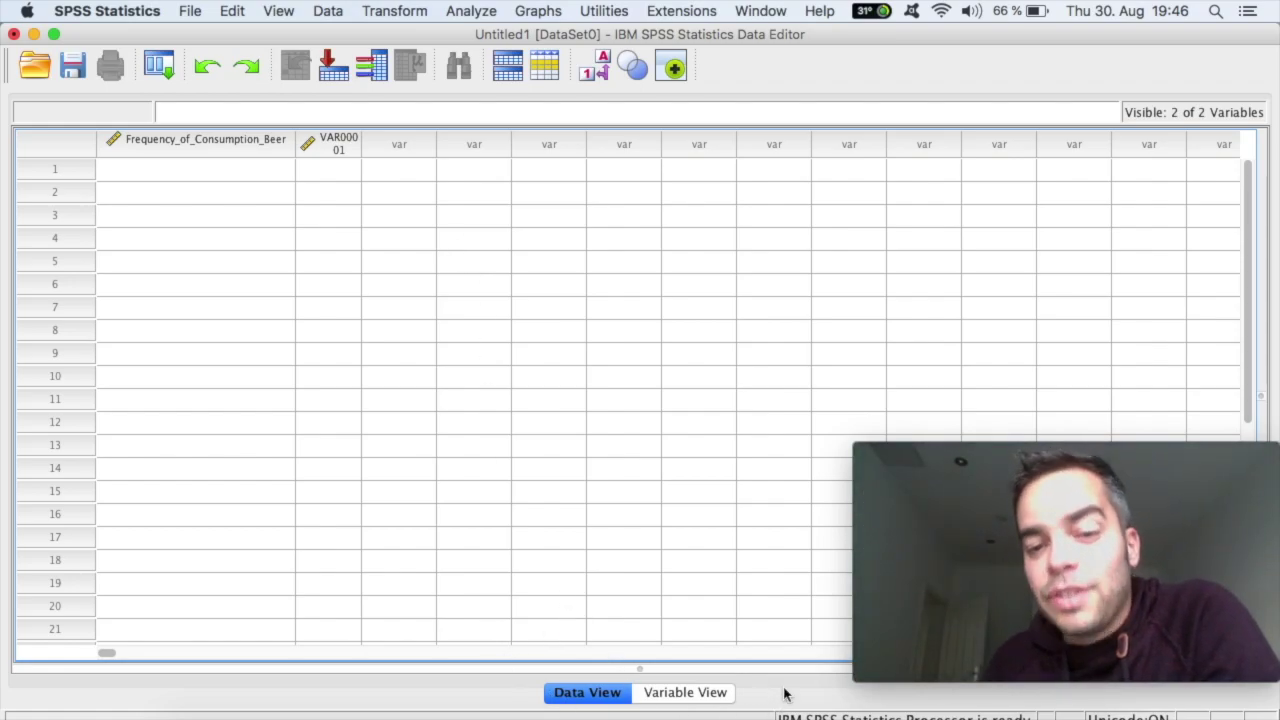
click(682, 697)
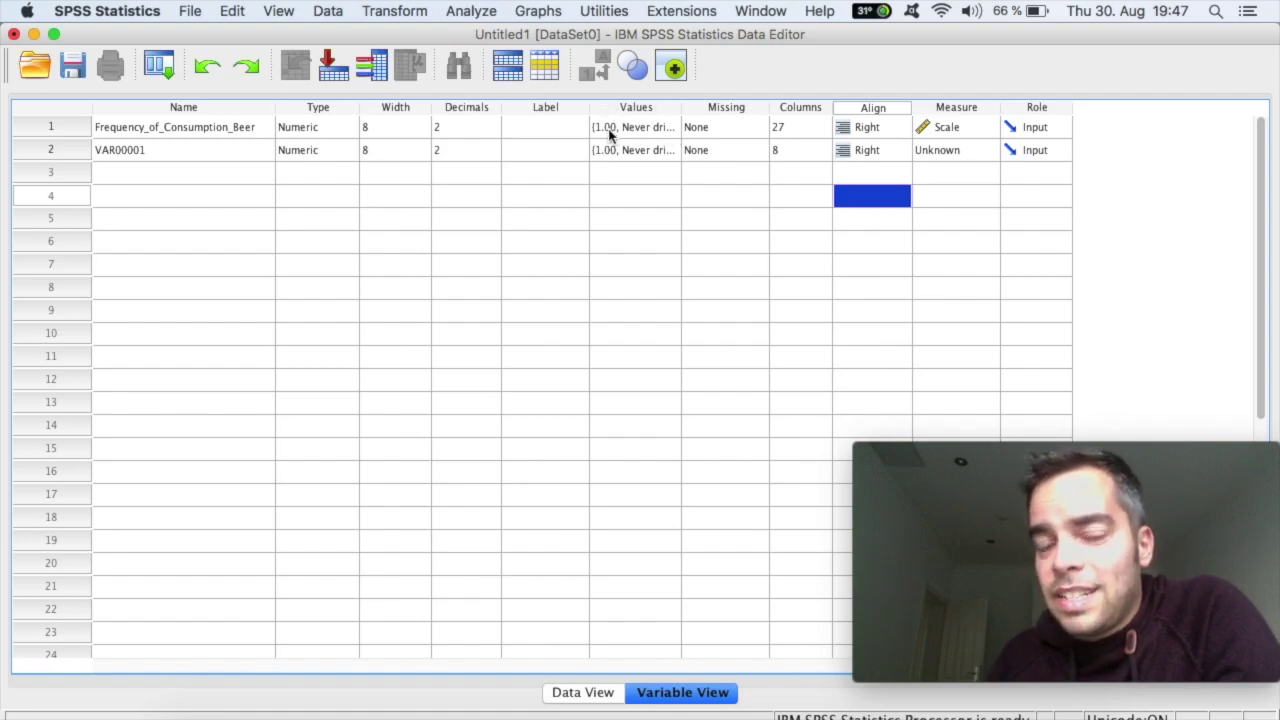
click(669, 128)
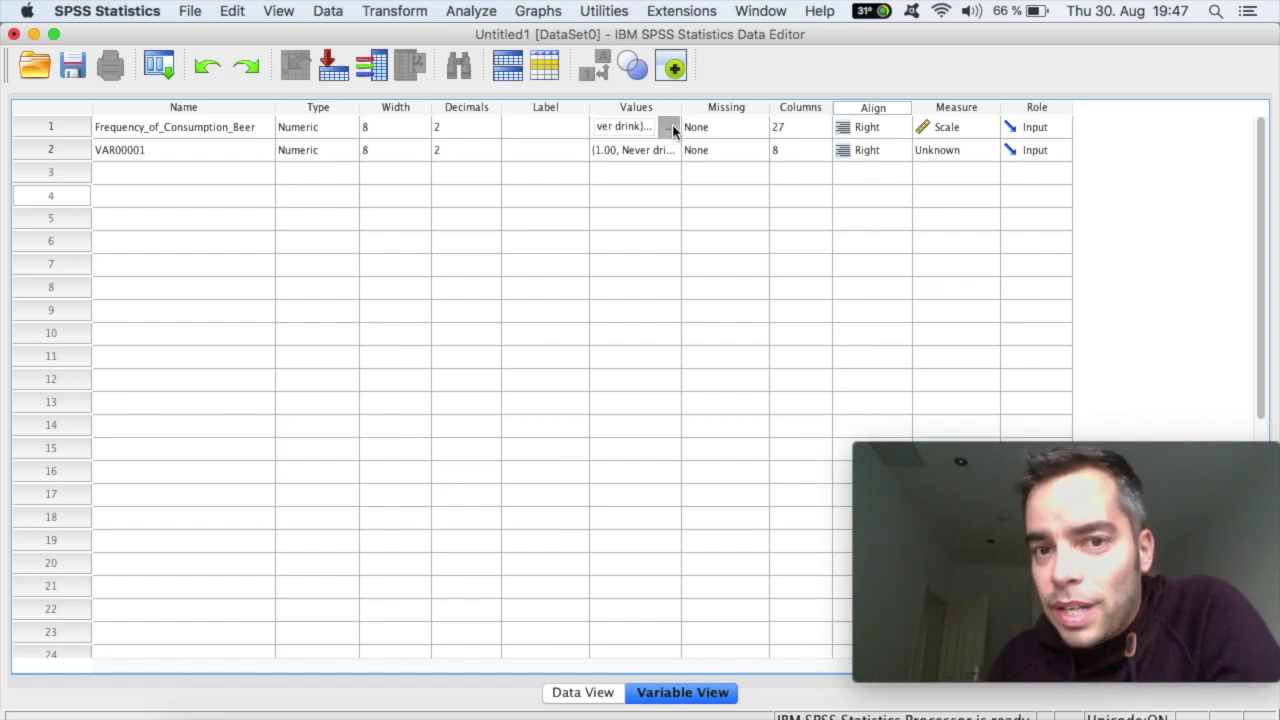
click(672, 128)
drag(723, 249, 673, 176)
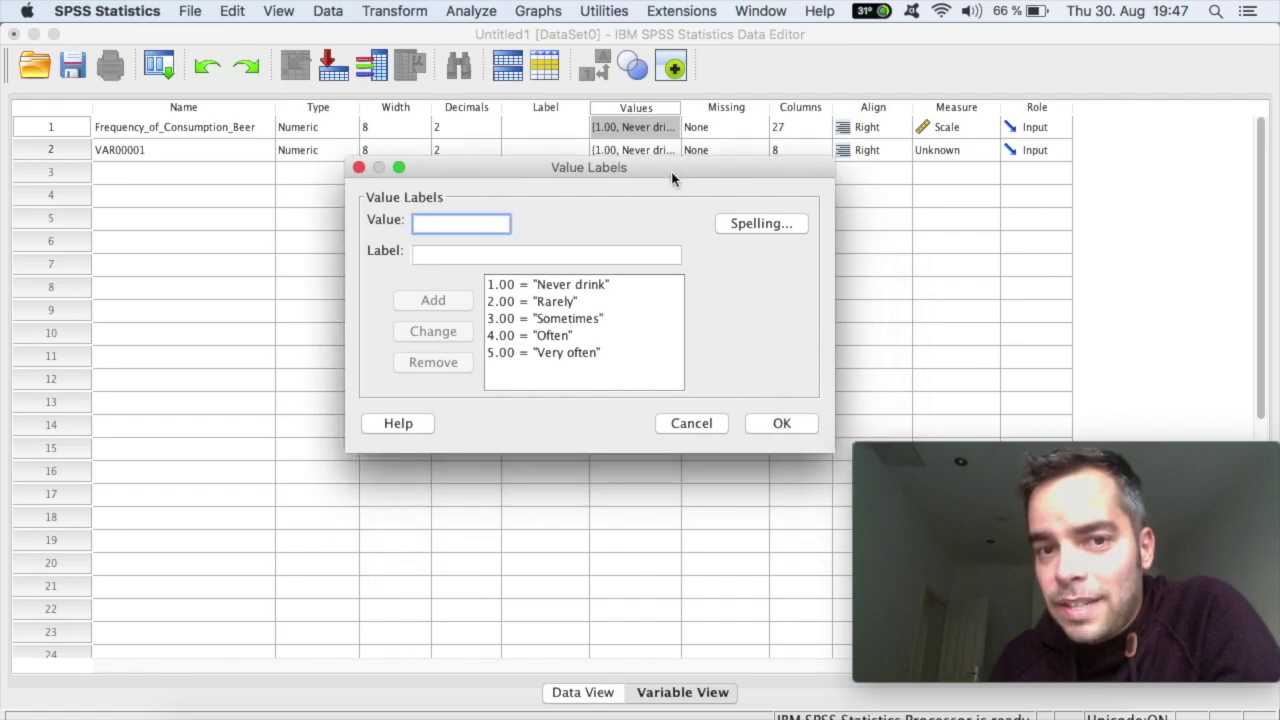
click(691, 424)
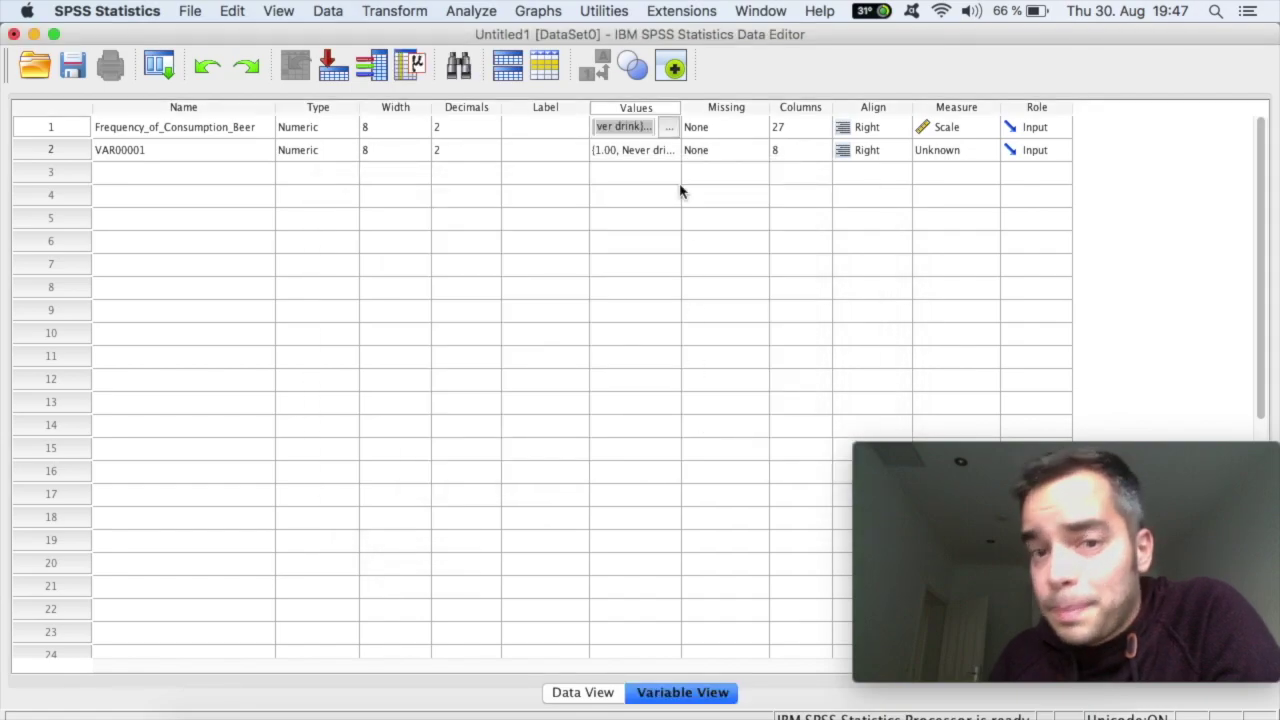
click(988, 127)
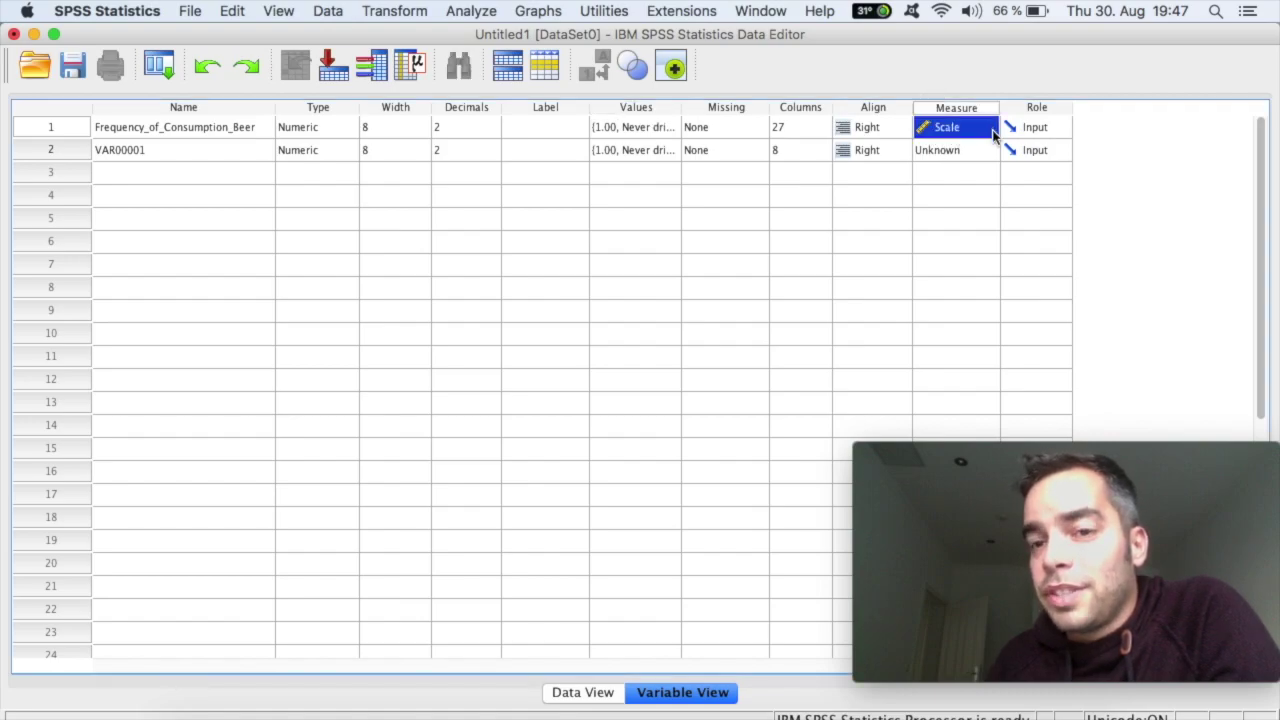
click(991, 129)
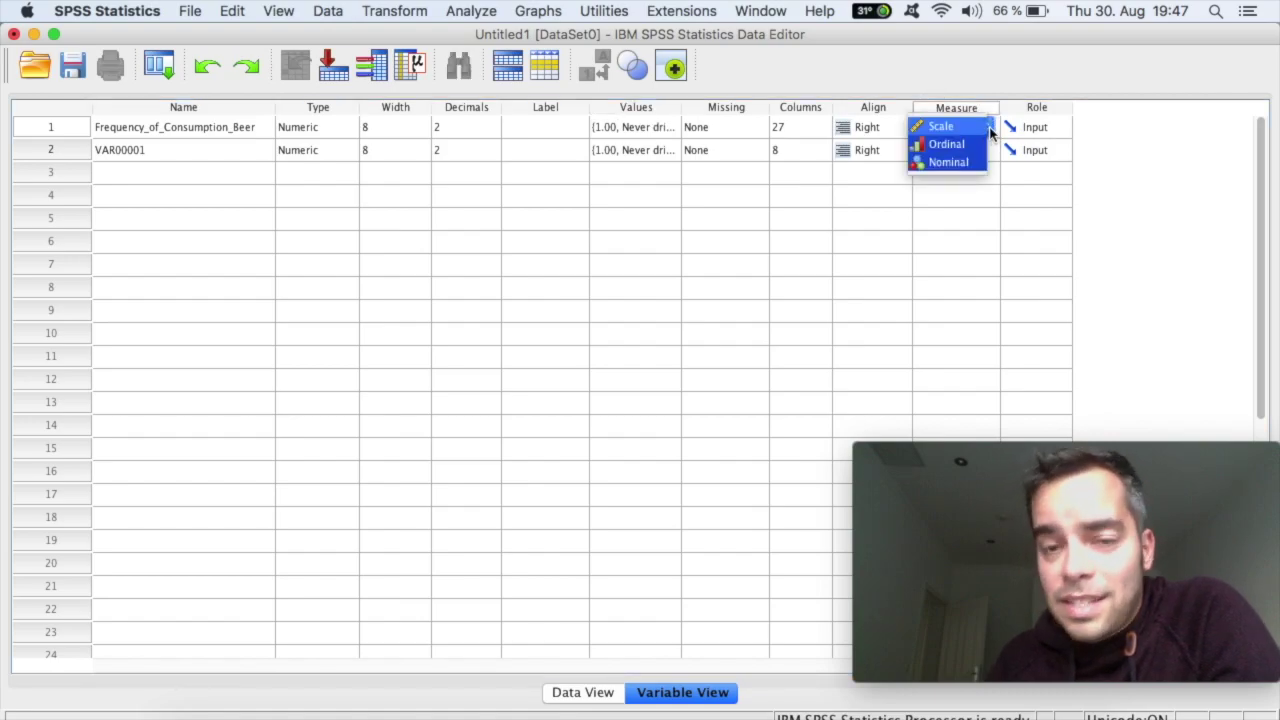
click(714, 334)
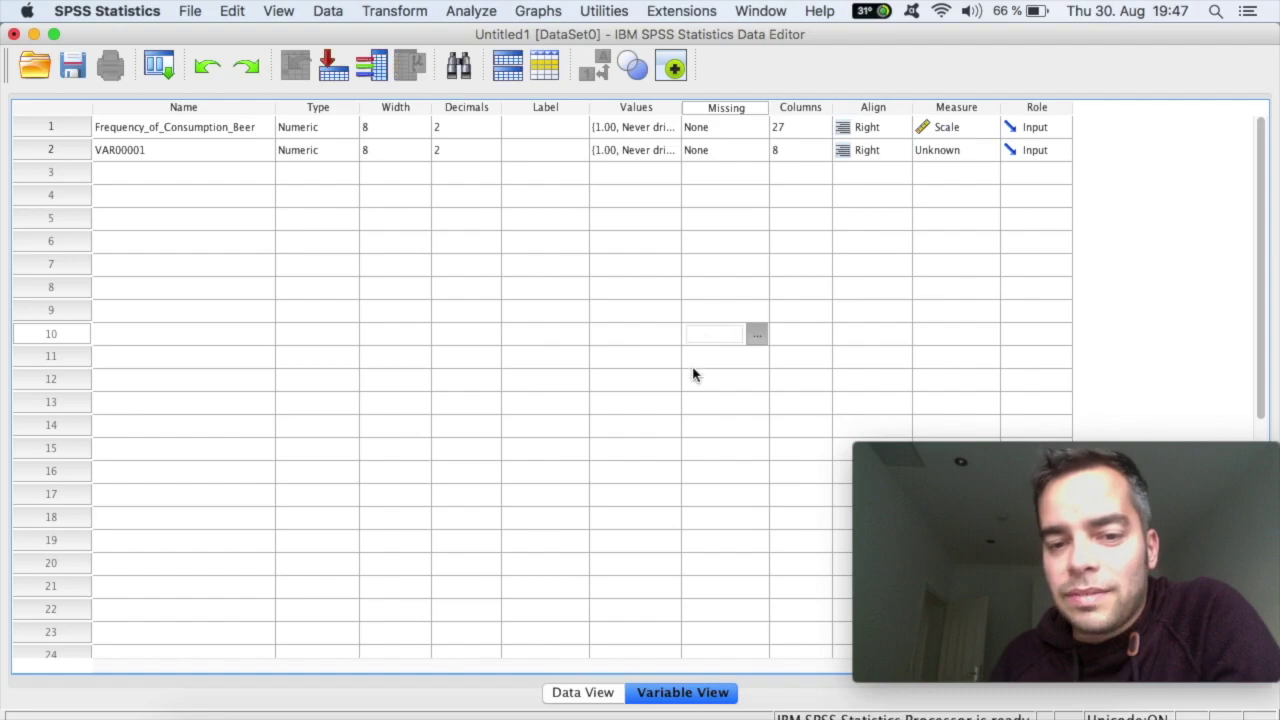
- Return to Data View to show the Frequency_of_Consumption_Beer and VAR00001 columns
click(597, 699)
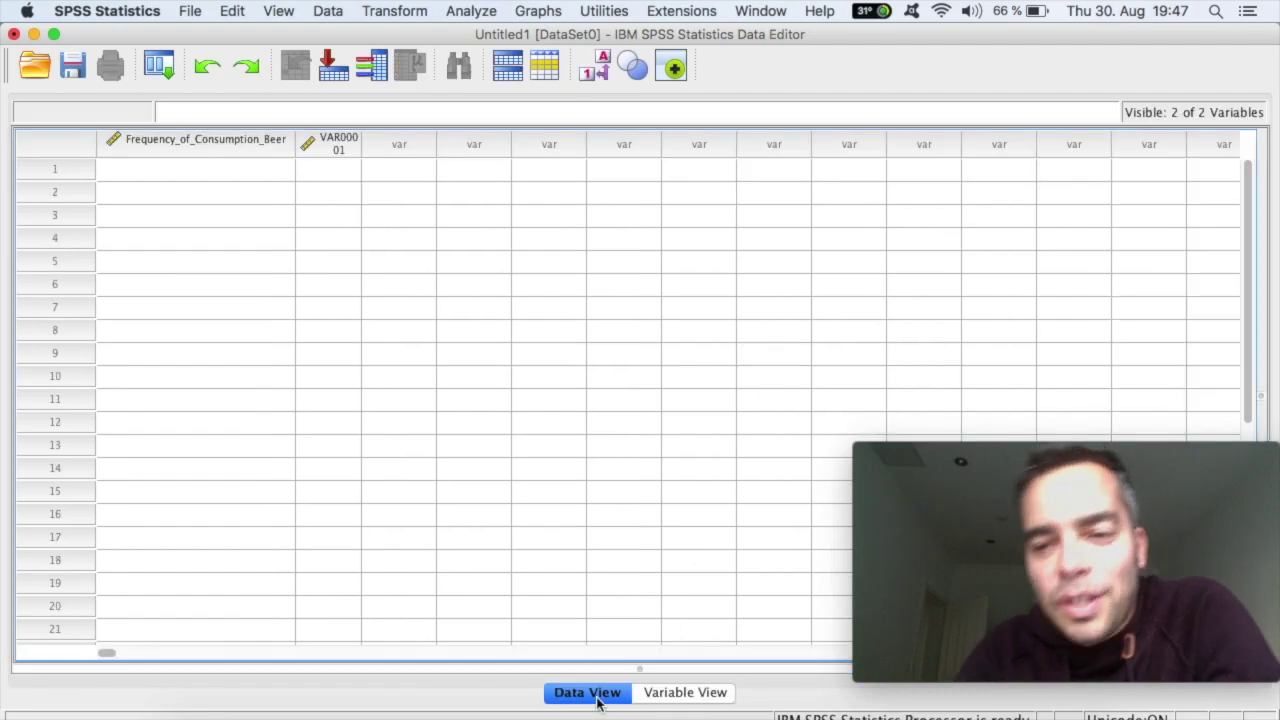